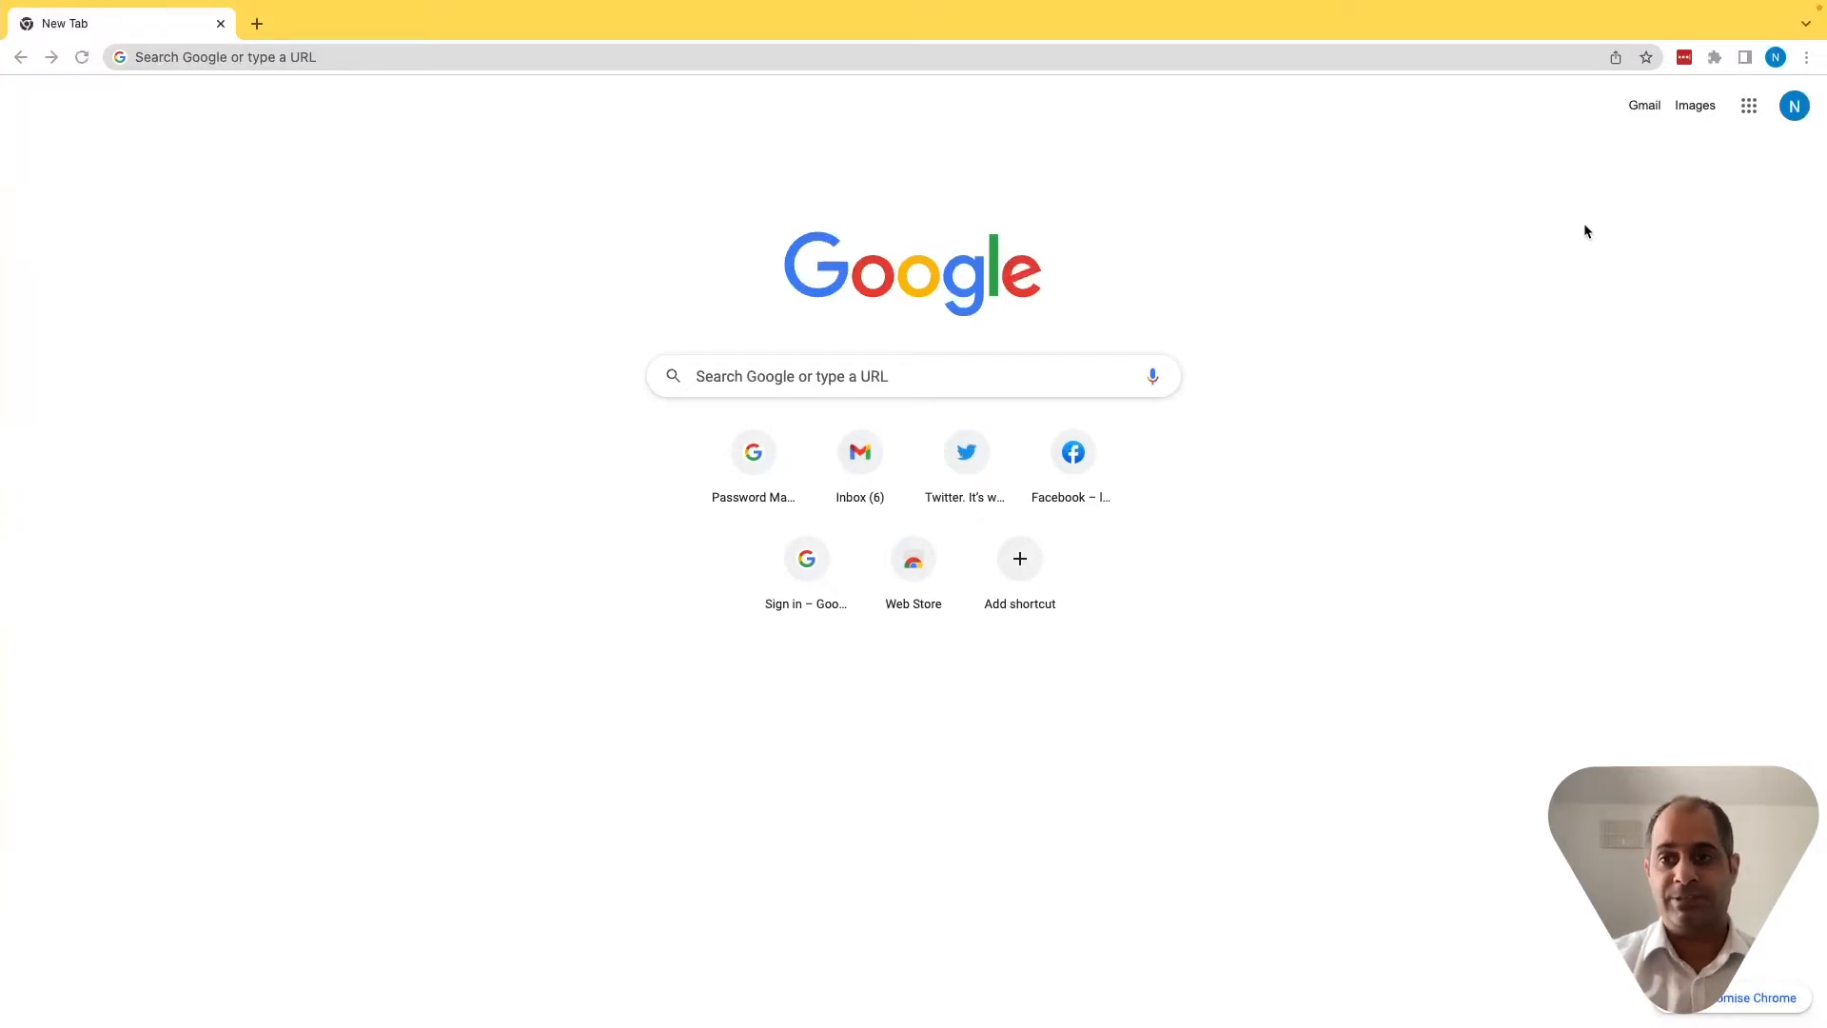
Open Chrome's saved passwords settings and review the list of stored site logins.
{"action": "left_click", "coordinate": [1805, 59]}
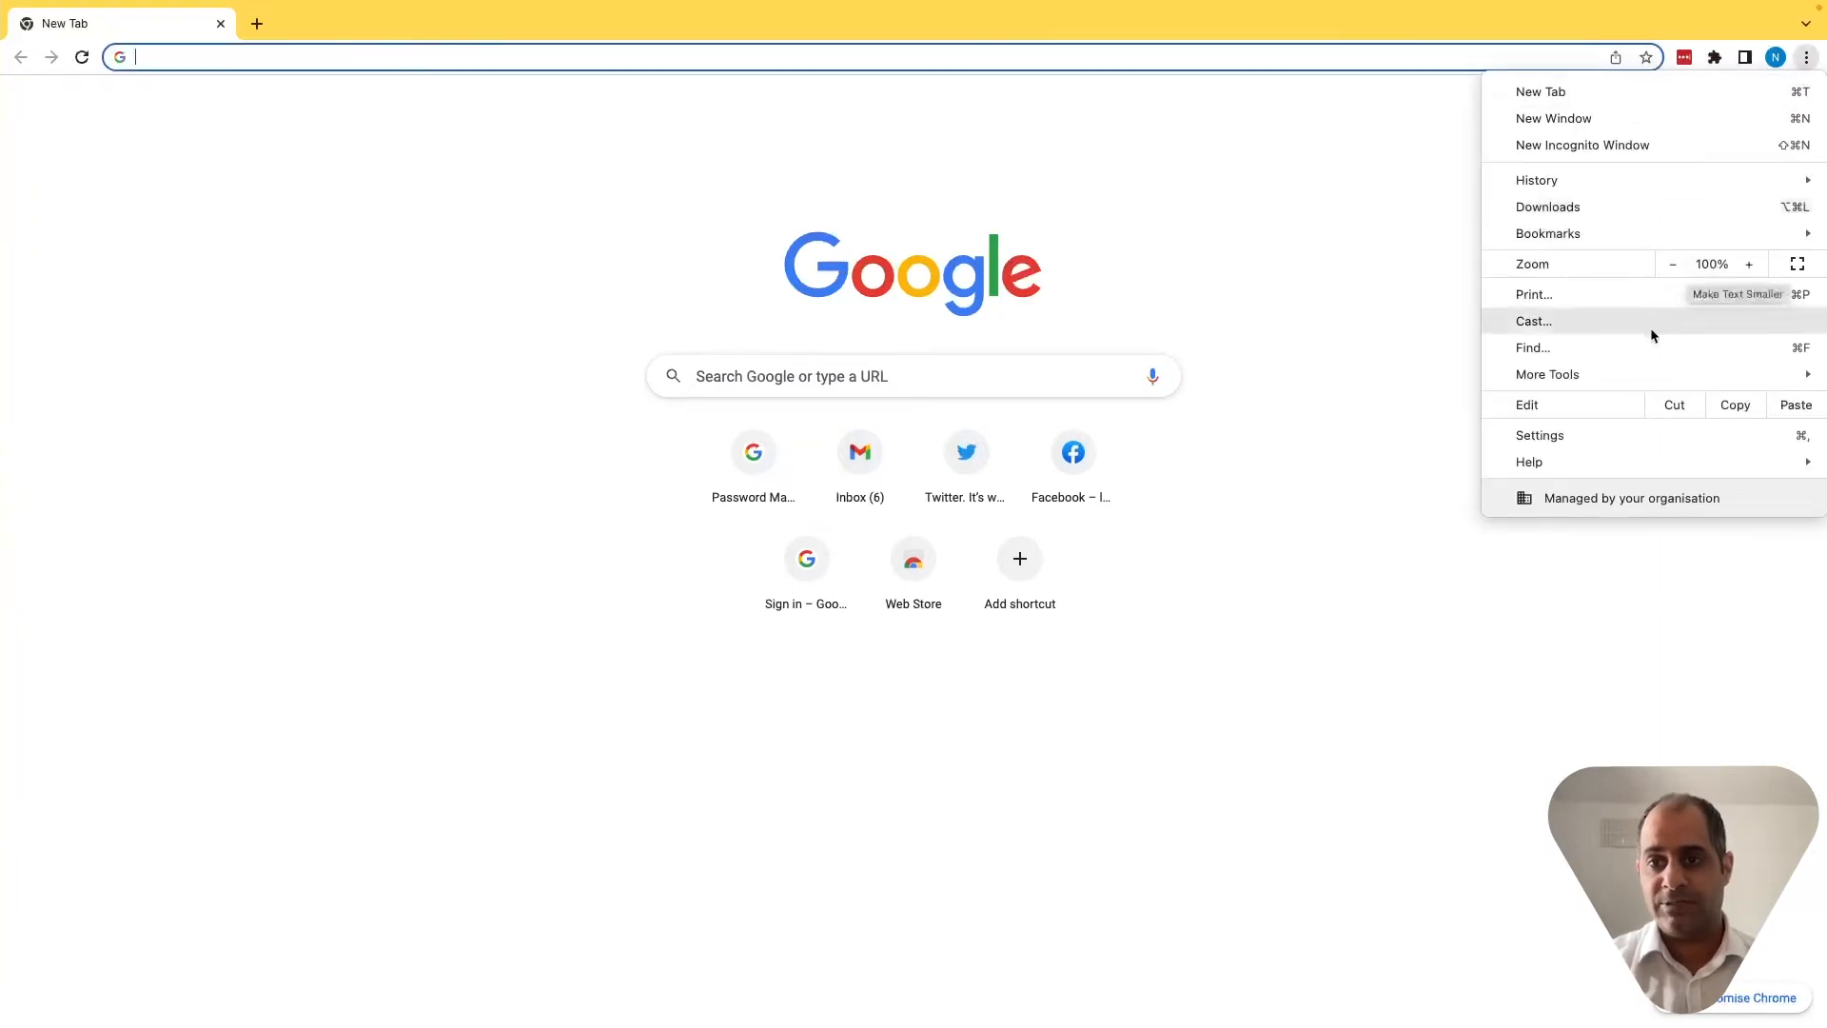
{"action": "left_click", "coordinate": [1619, 433]}
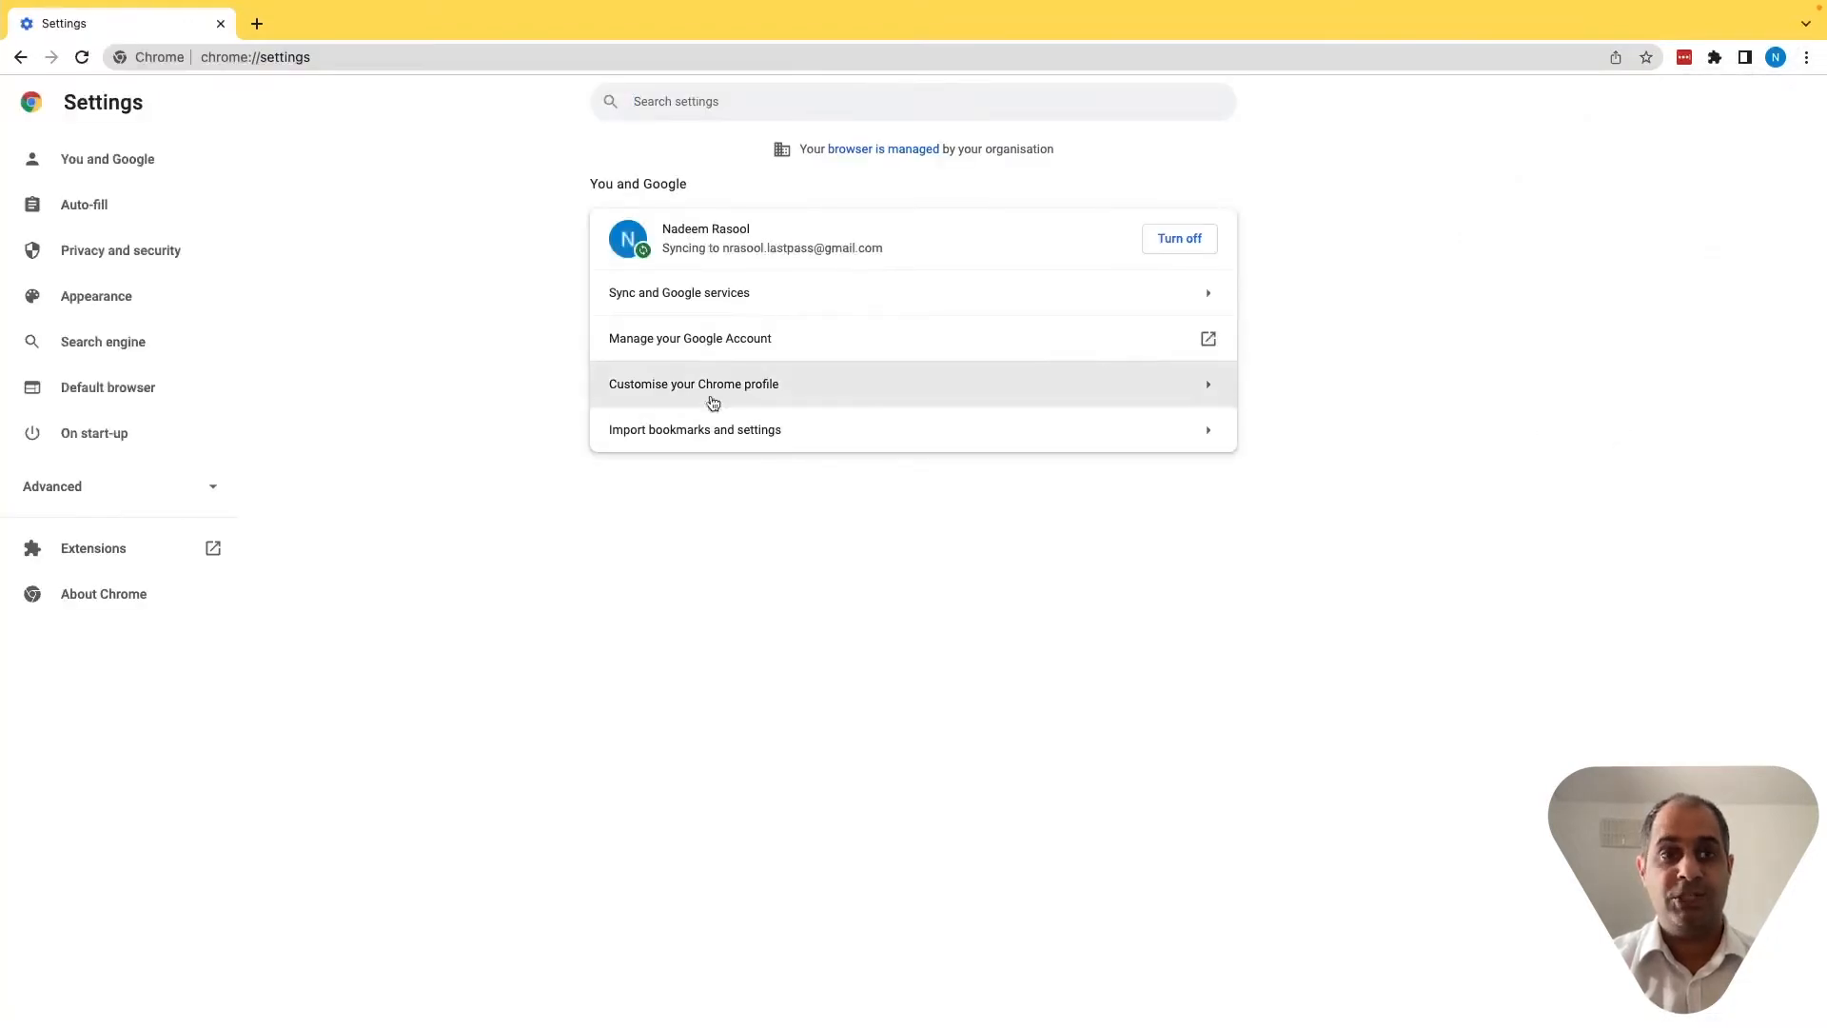
{"action": "left_click", "coordinate": [130, 225]}
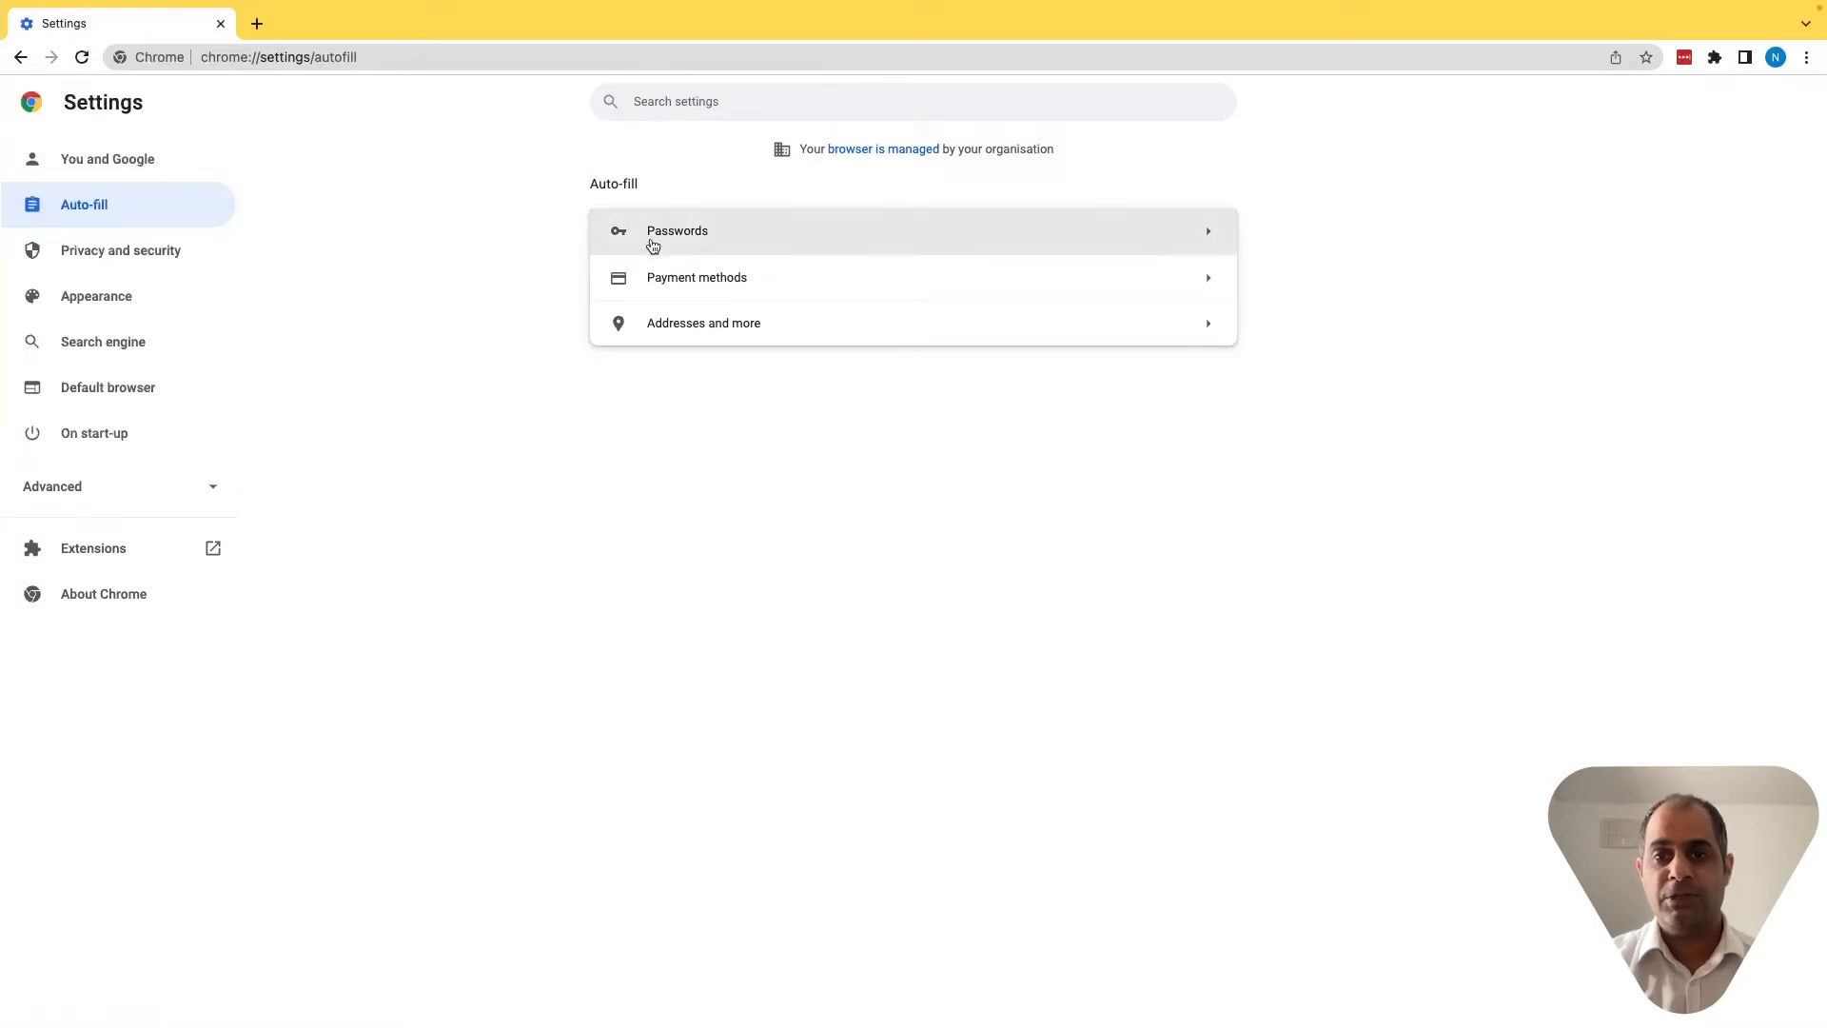
{"action": "left_click", "coordinate": [685, 239]}
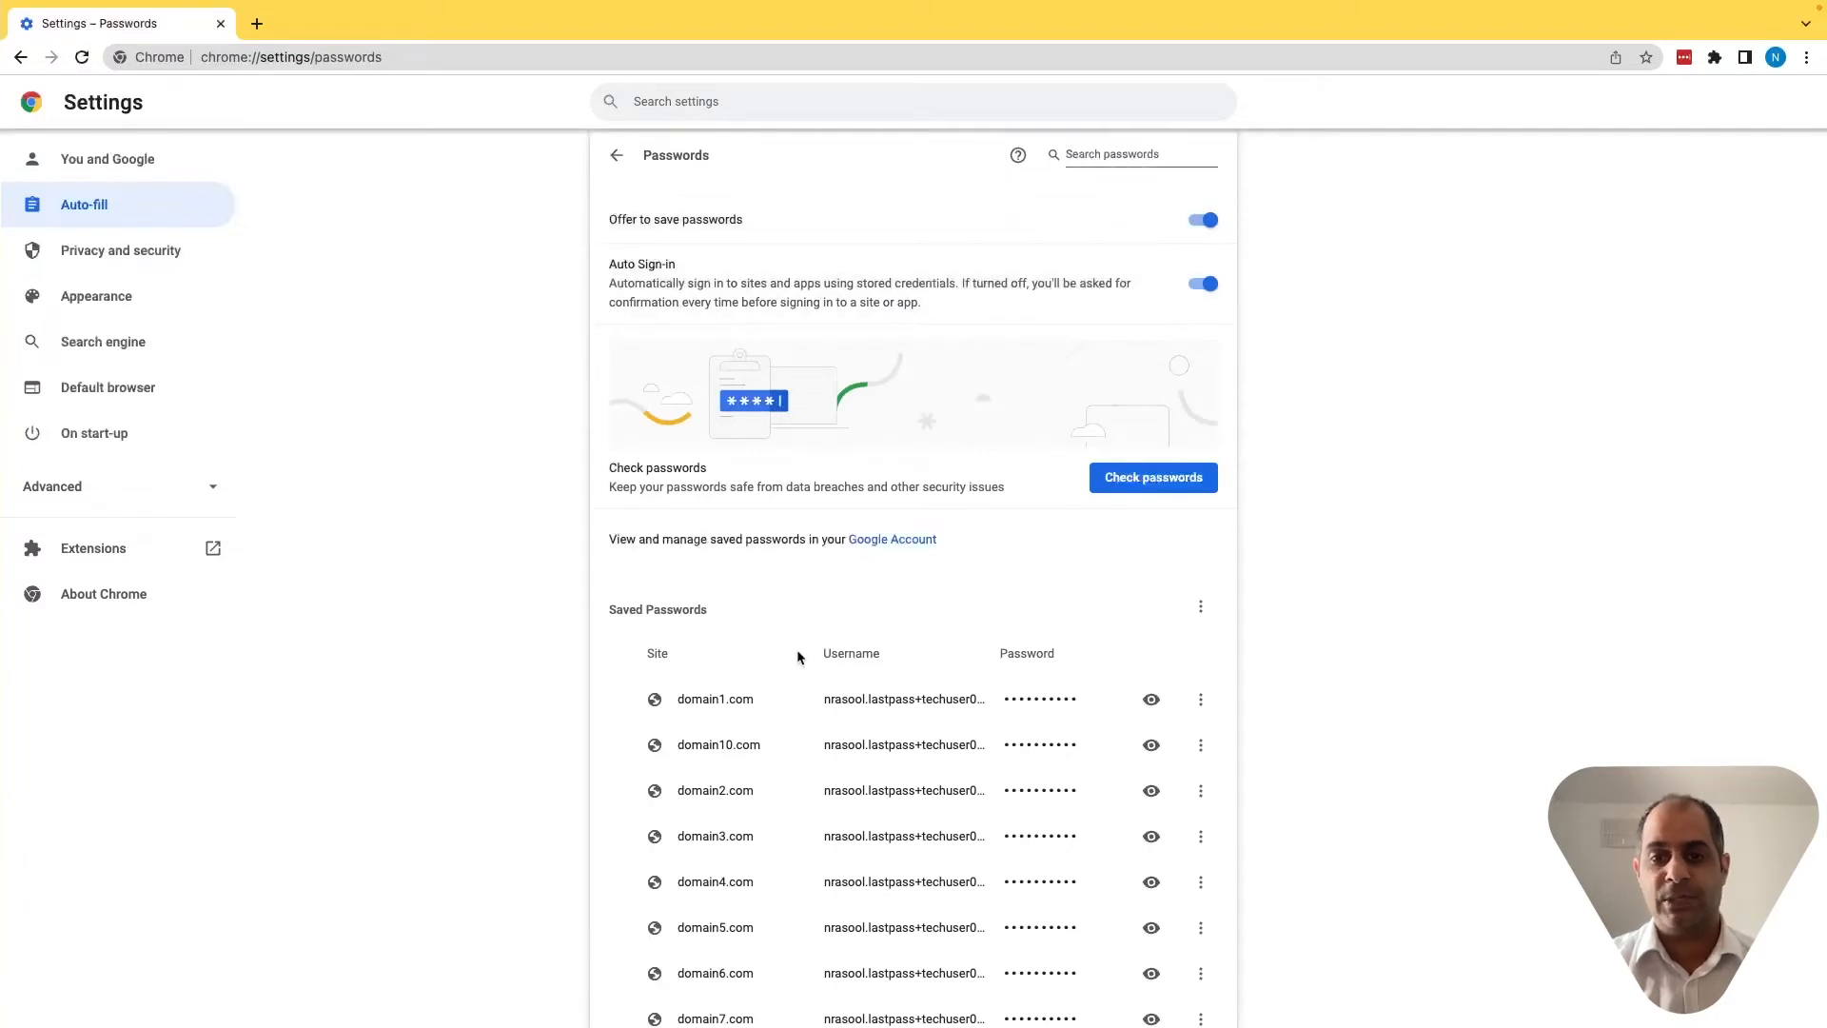
{"action": "scroll", "coordinate": [796, 651], "scroll_direction": "down", "scroll_amount": 3}
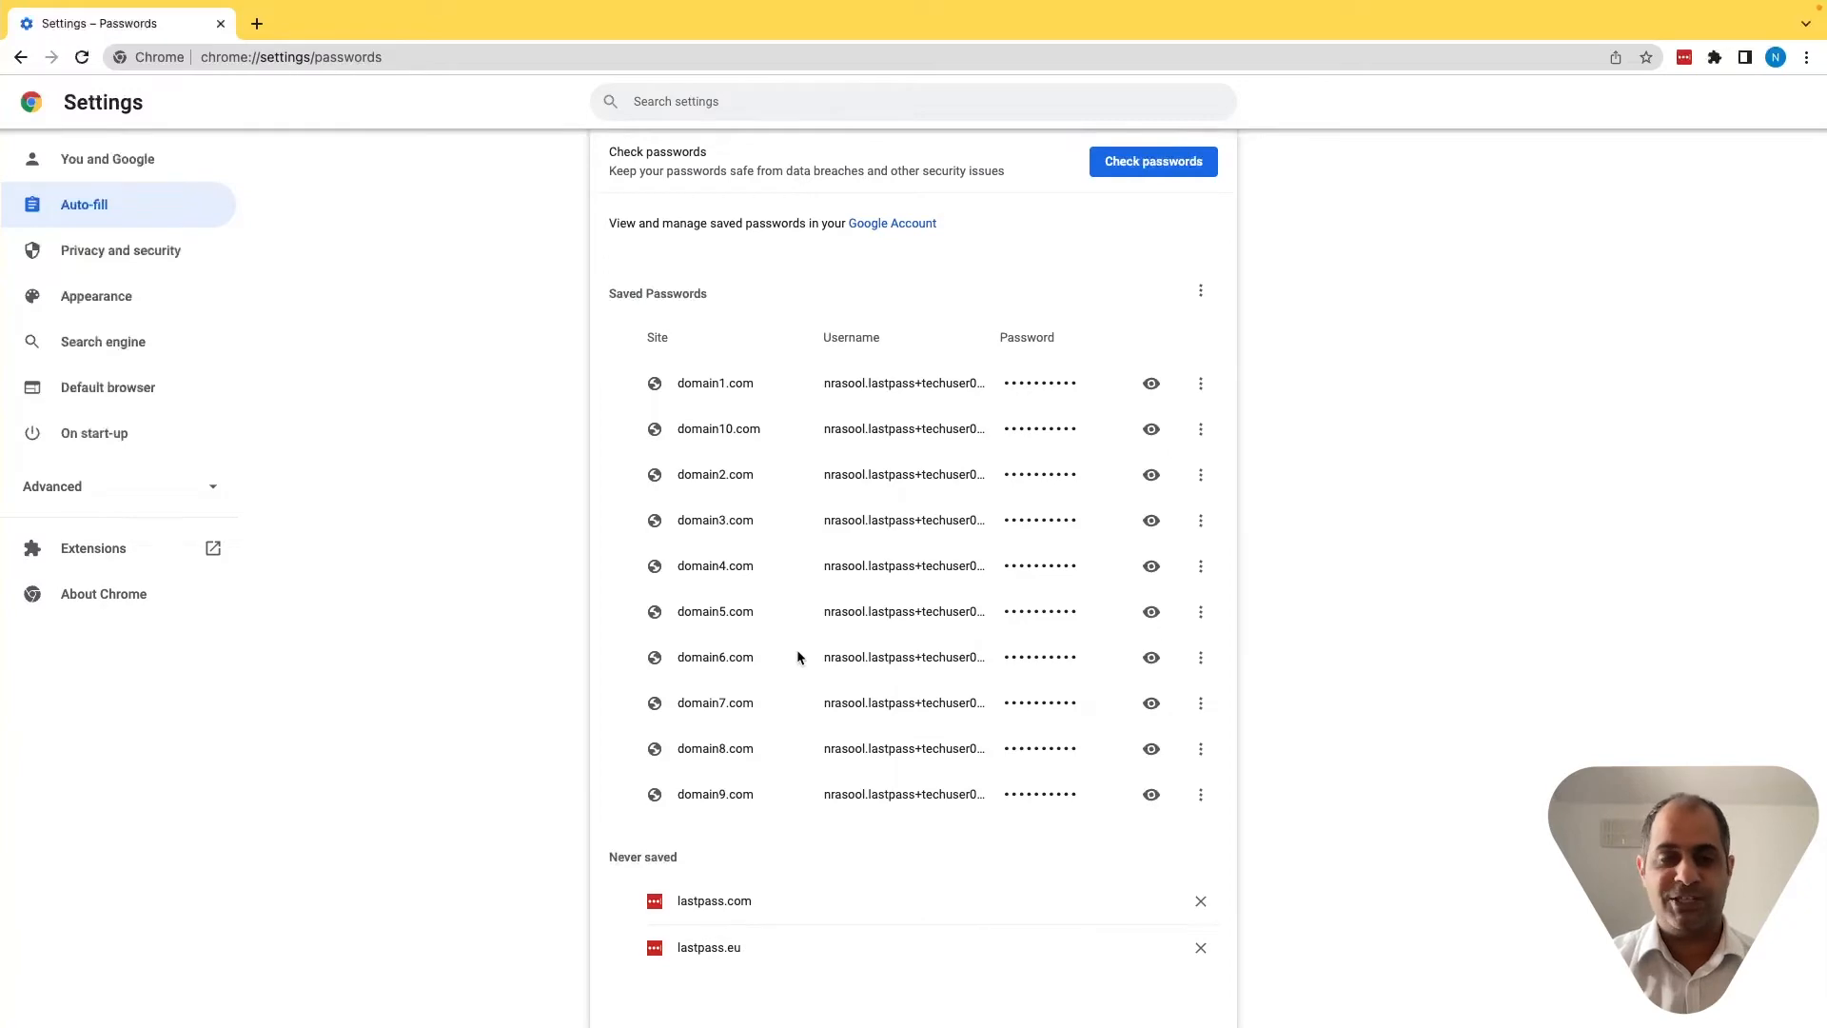
{"action": "scroll", "coordinate": [797, 649], "scroll_direction": "up", "scroll_amount": 2}
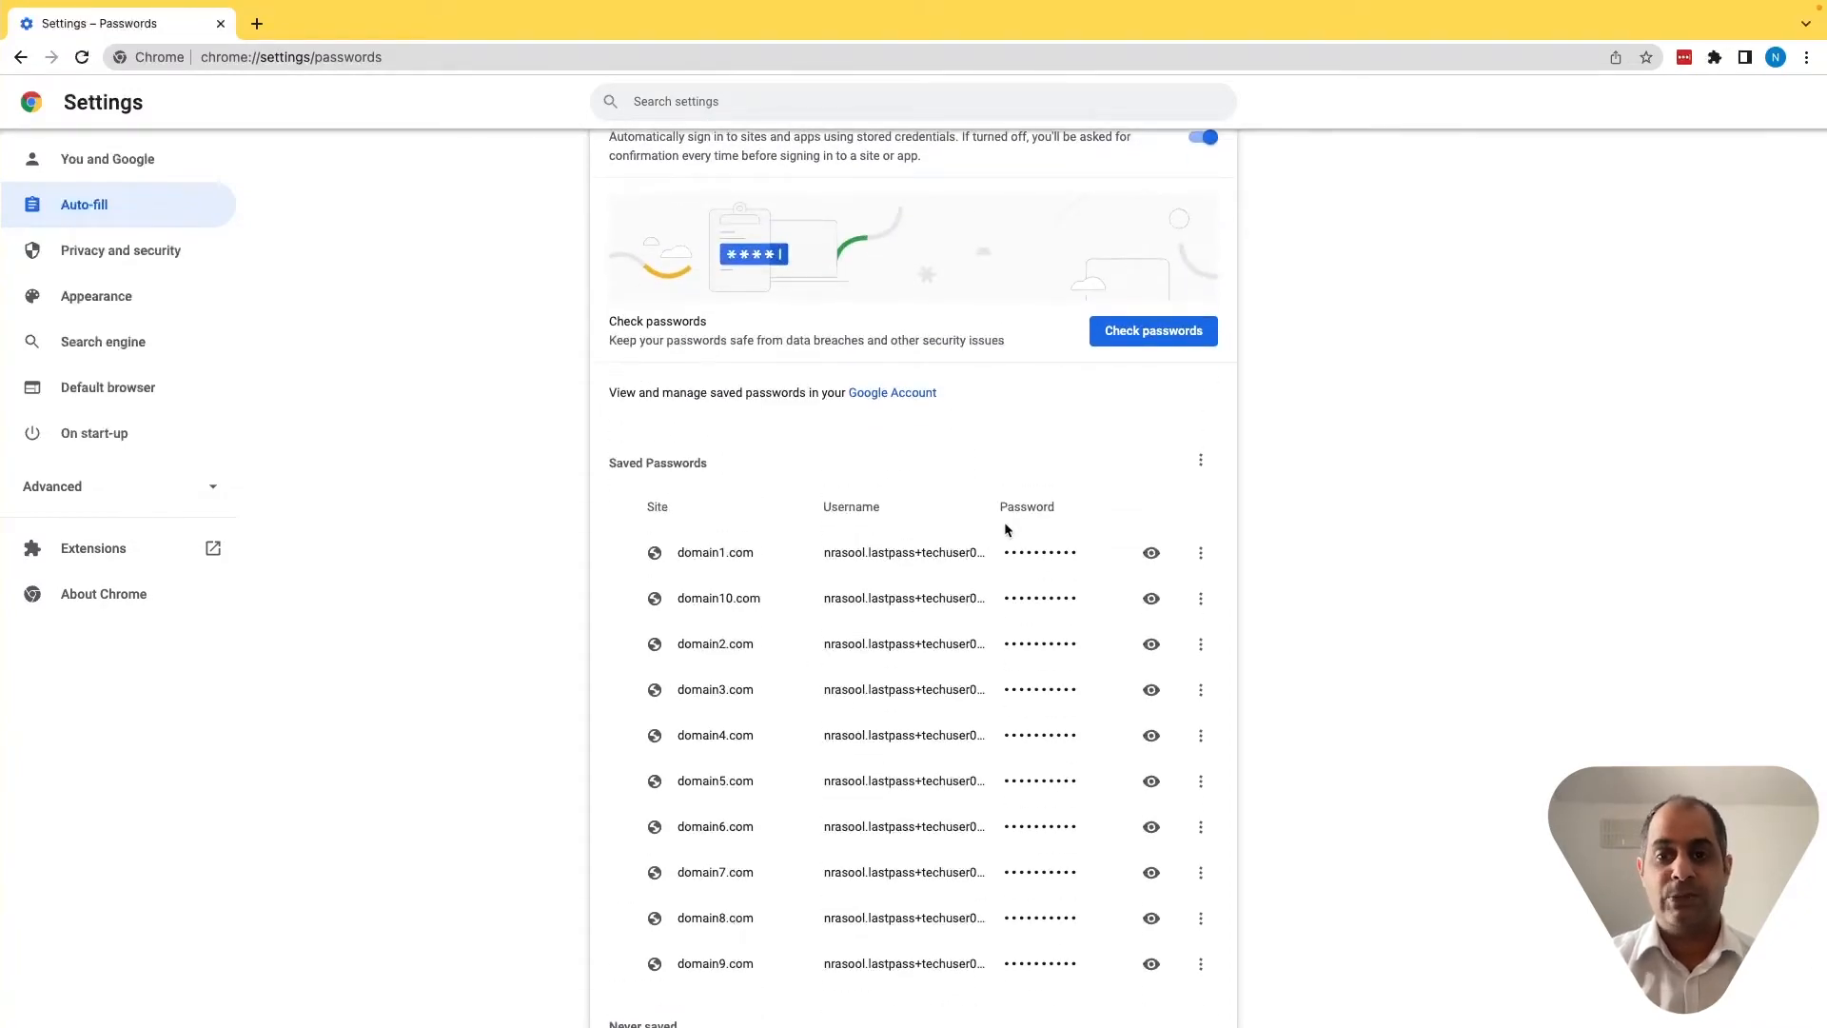
Export the saved passwords to the Desktop as Chrome Passwords.
{"action": "left_click", "coordinate": [1200, 460]}
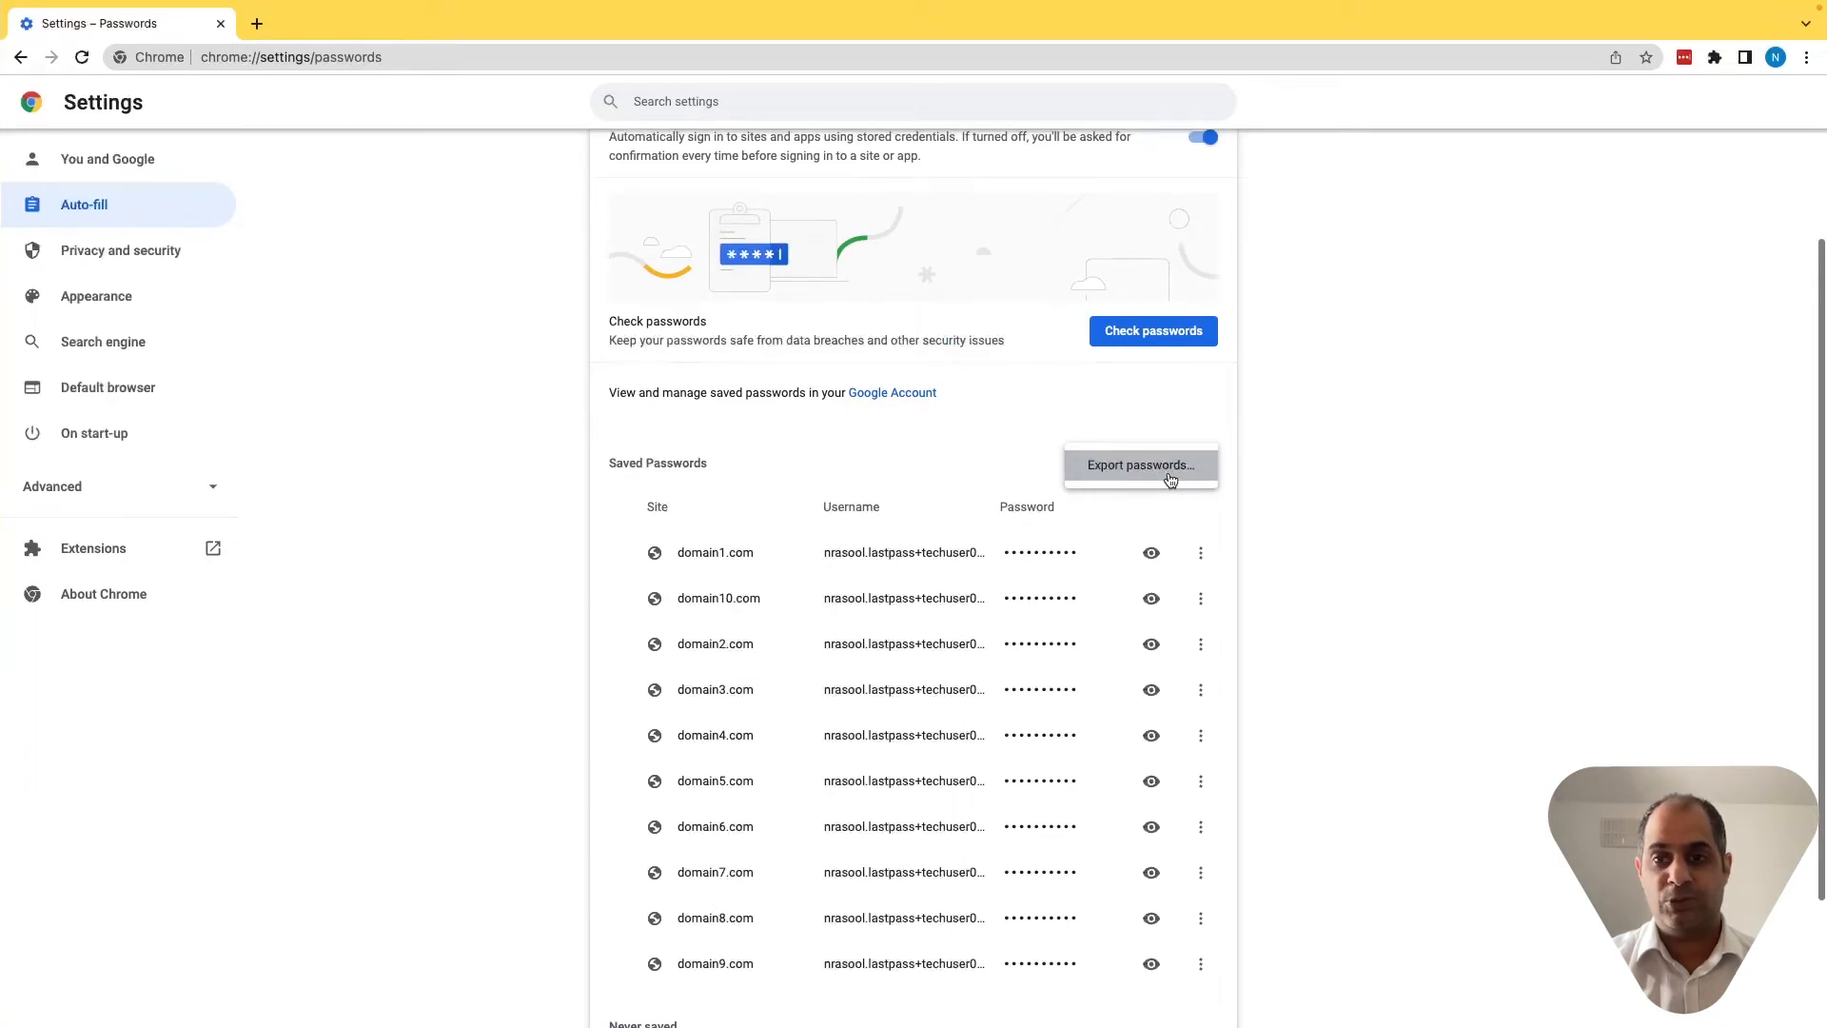
{"action": "left_click", "coordinate": [1171, 479]}
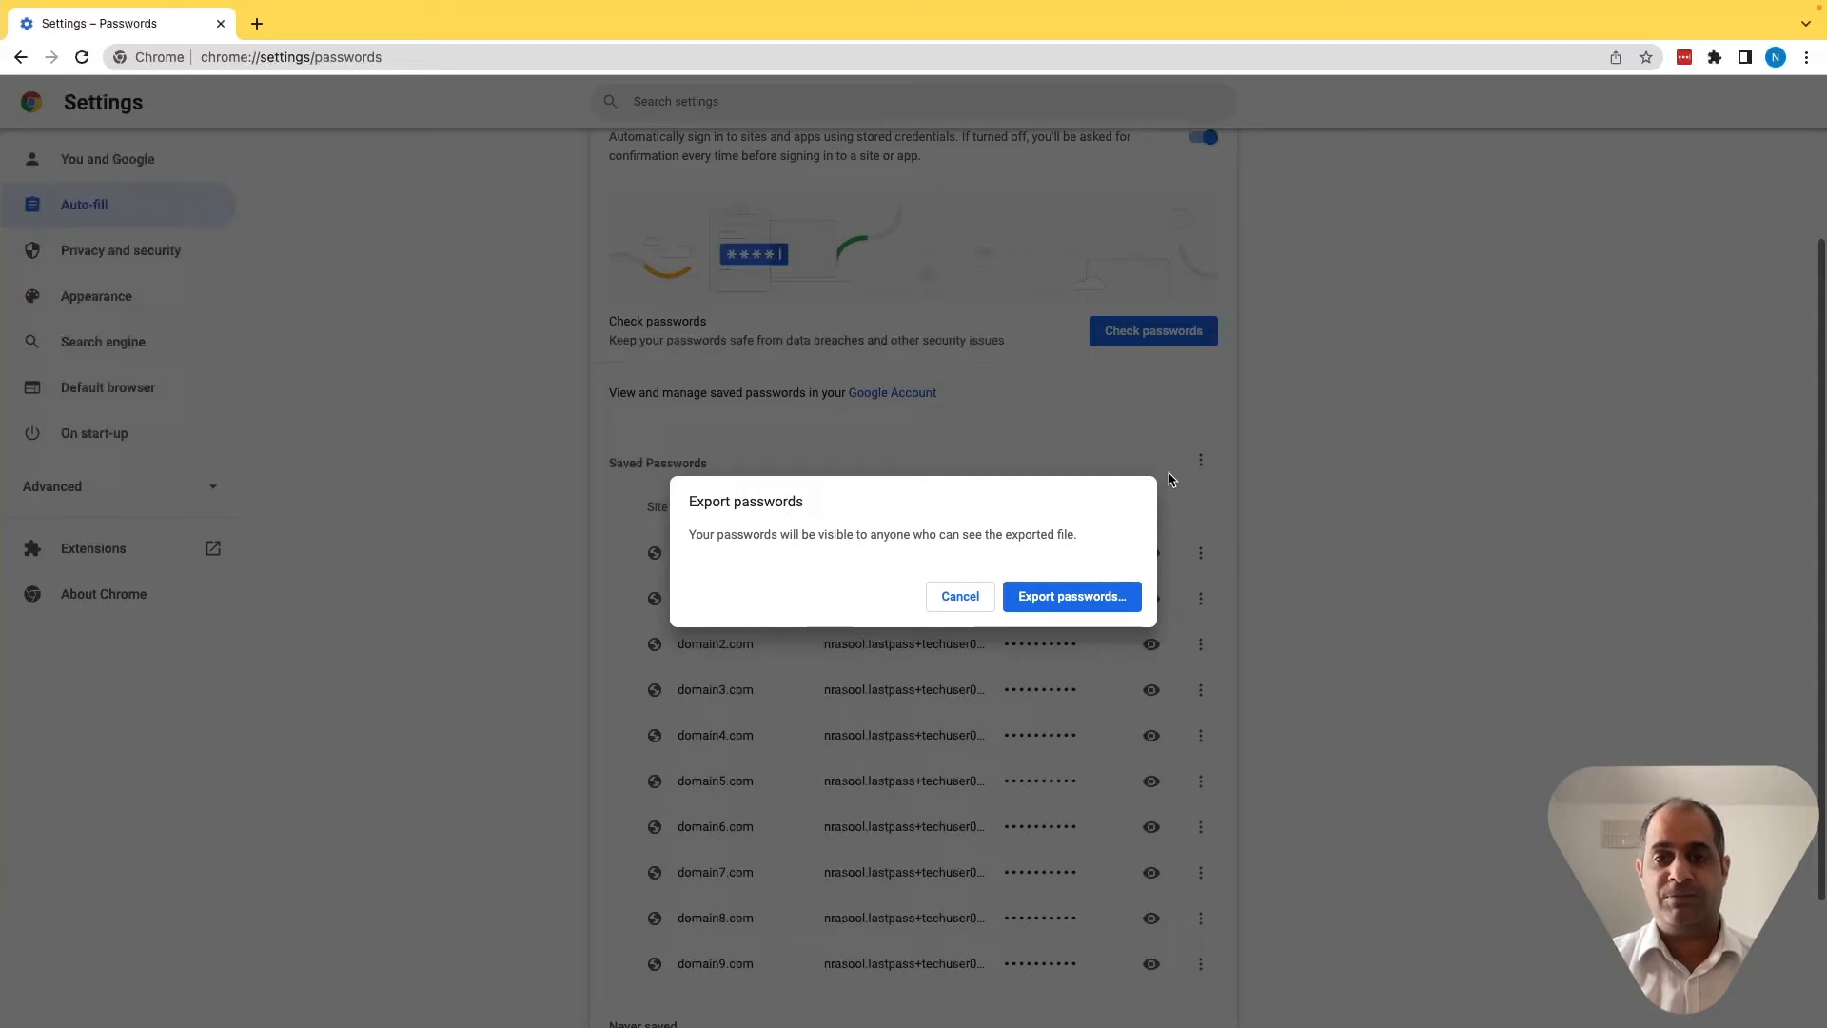
{"action": "left_click", "coordinate": [1081, 602]}
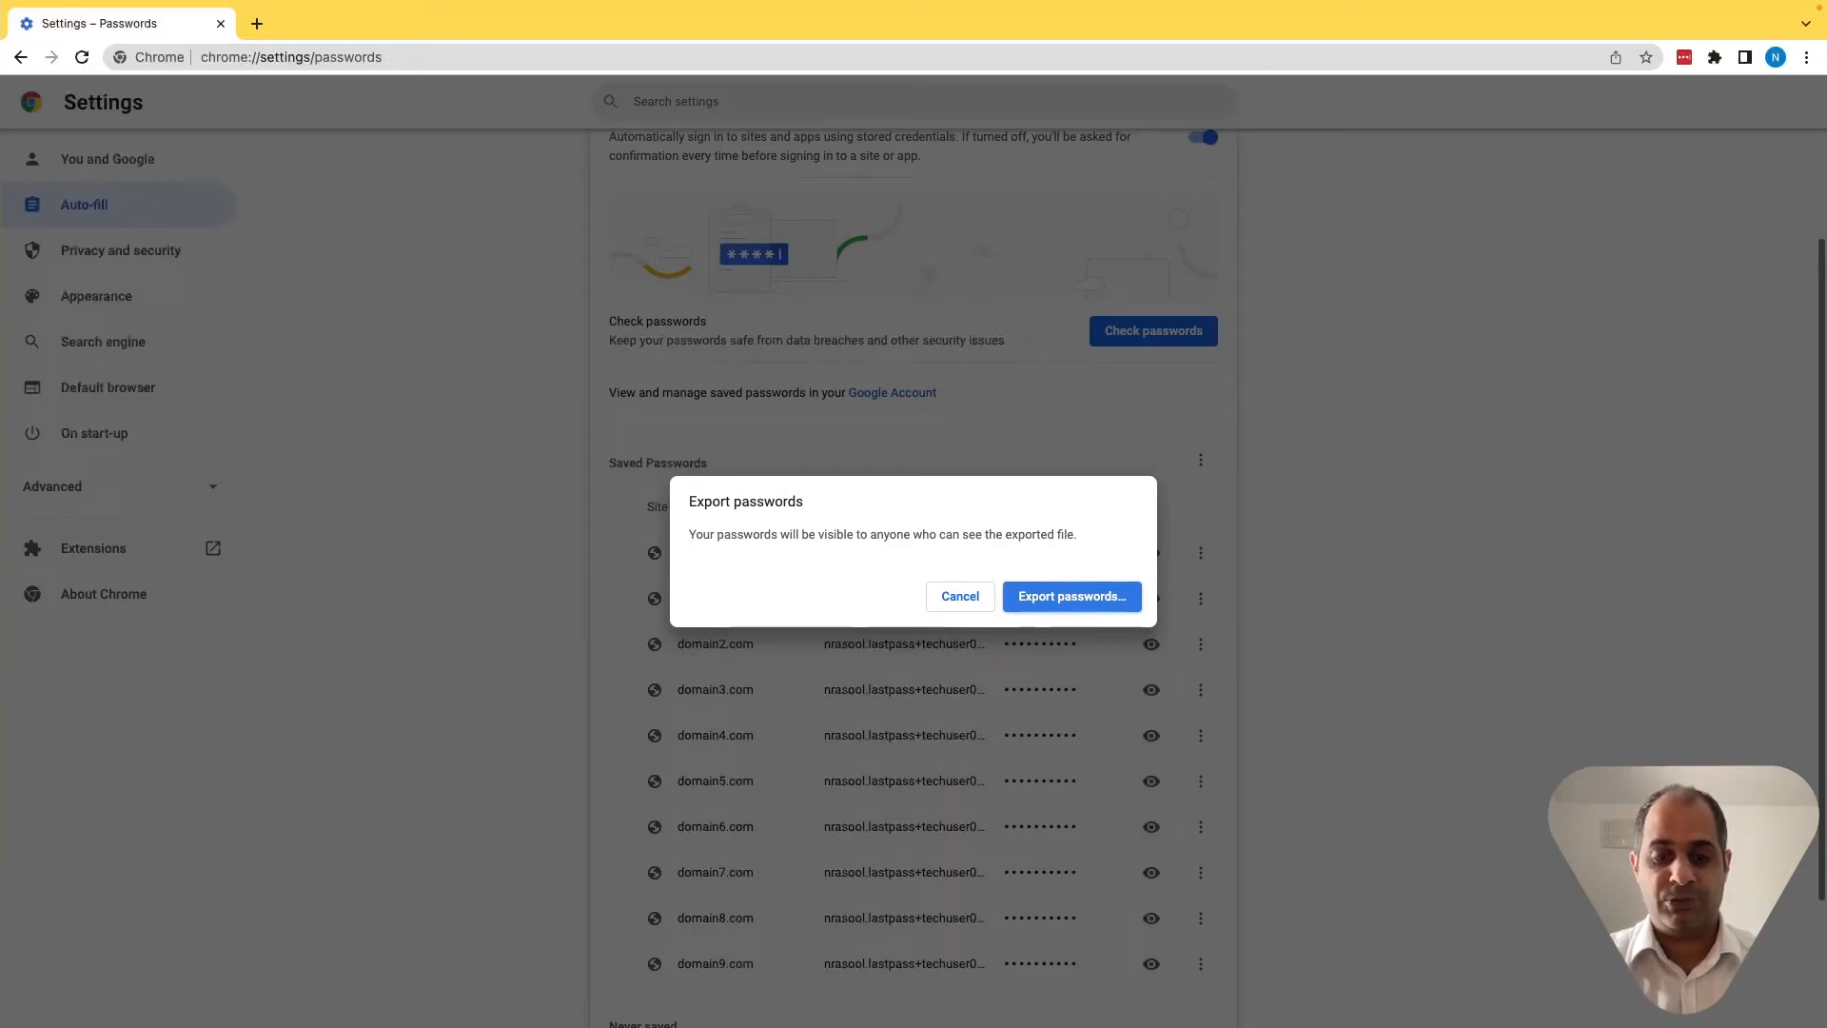
{"action": "left_click", "coordinate": [1081, 600]}
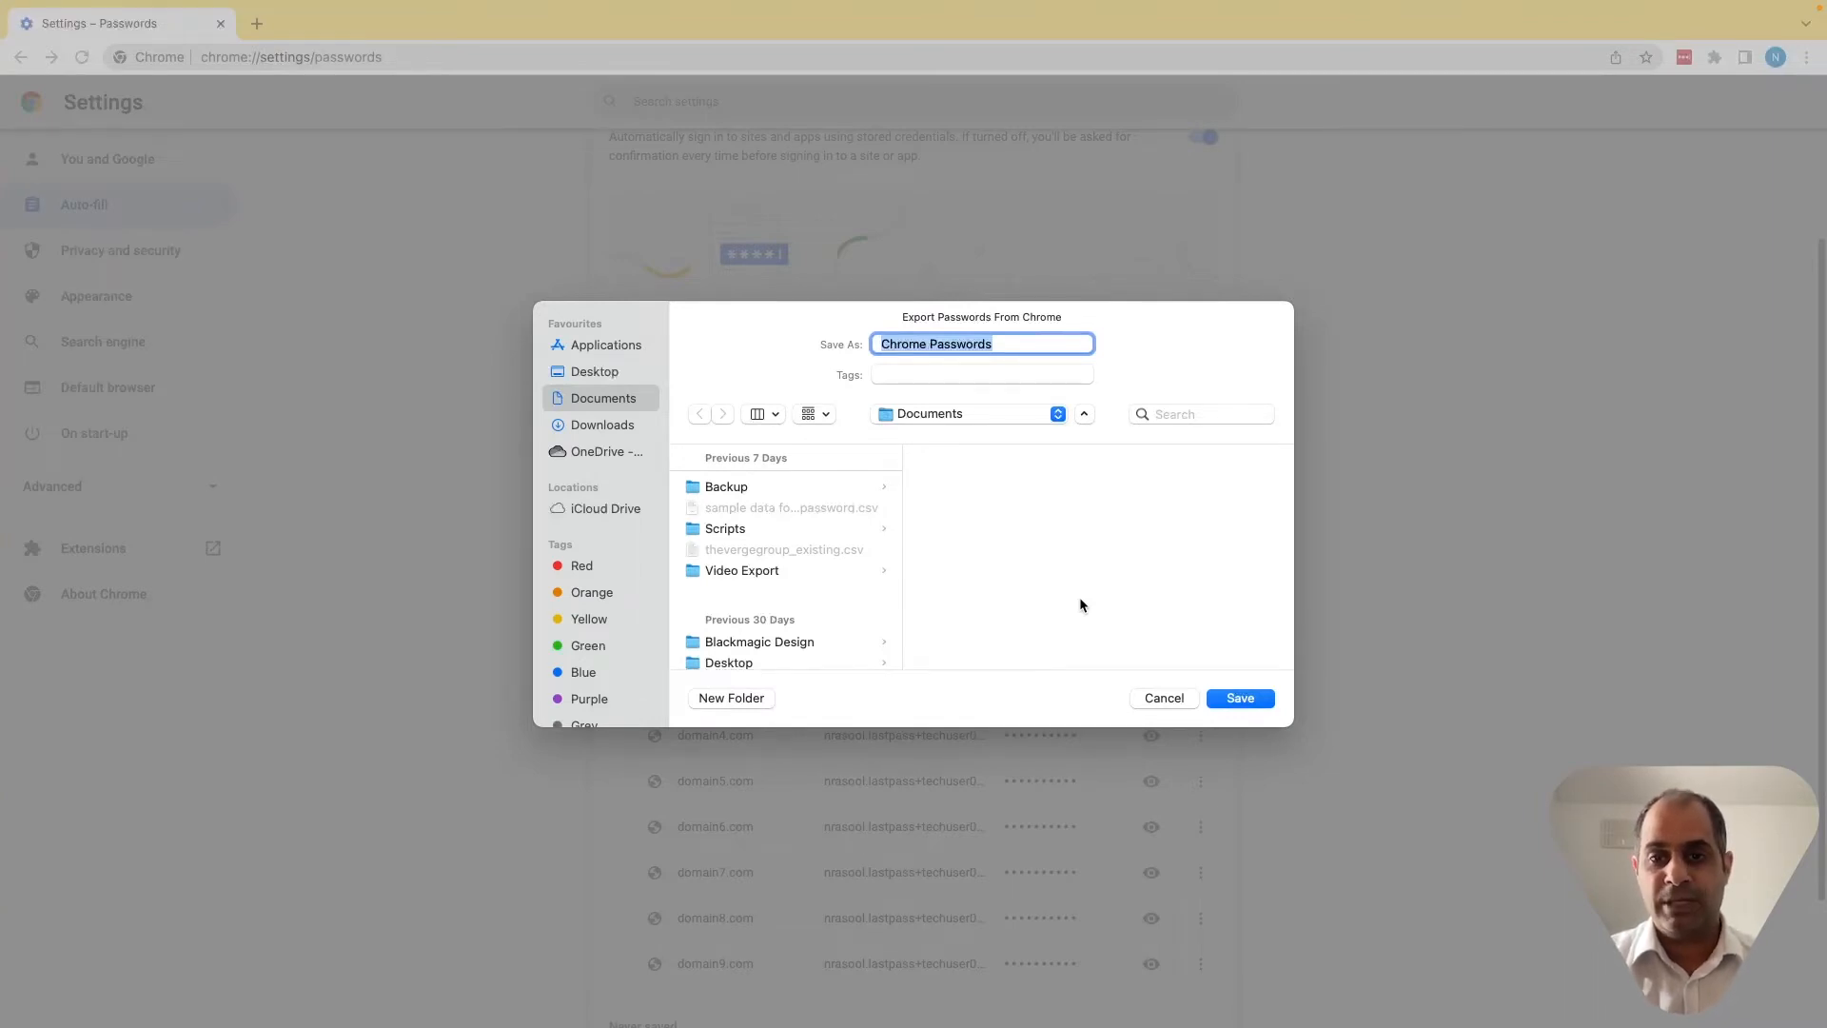
{"action": "left_click", "coordinate": [600, 373]}
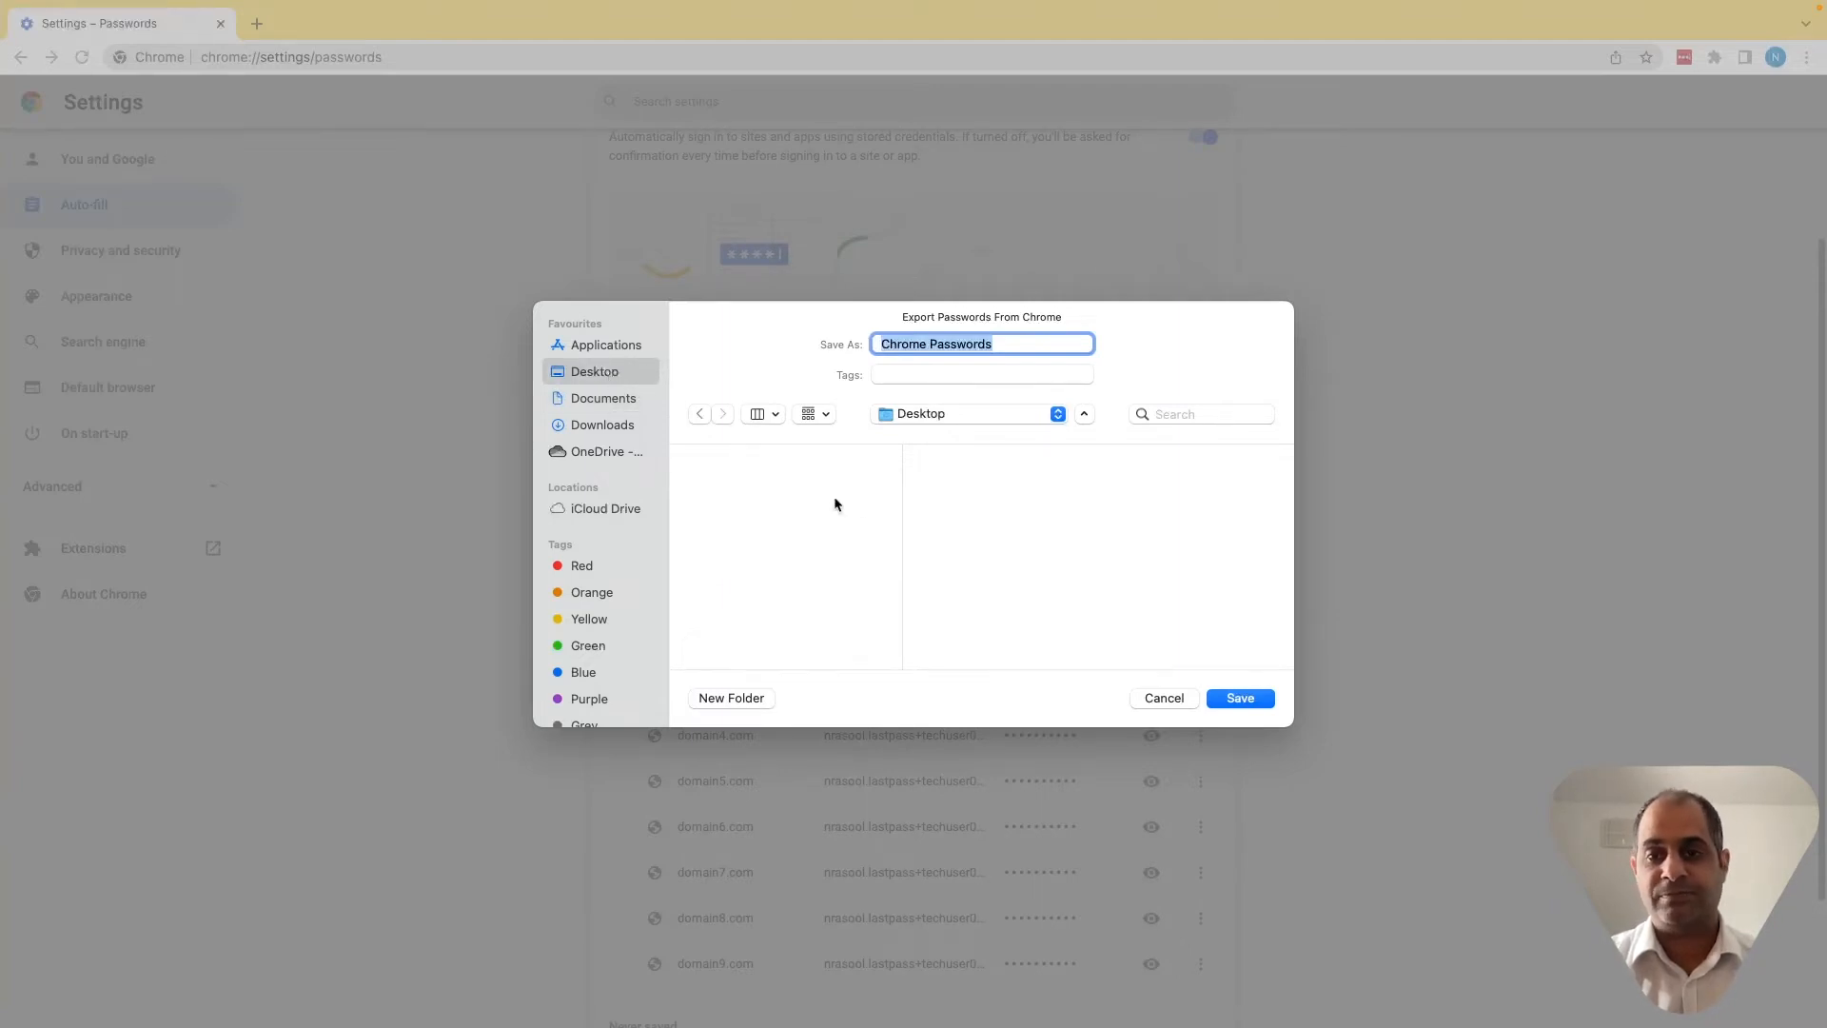
{"action": "left_click", "coordinate": [1239, 698]}
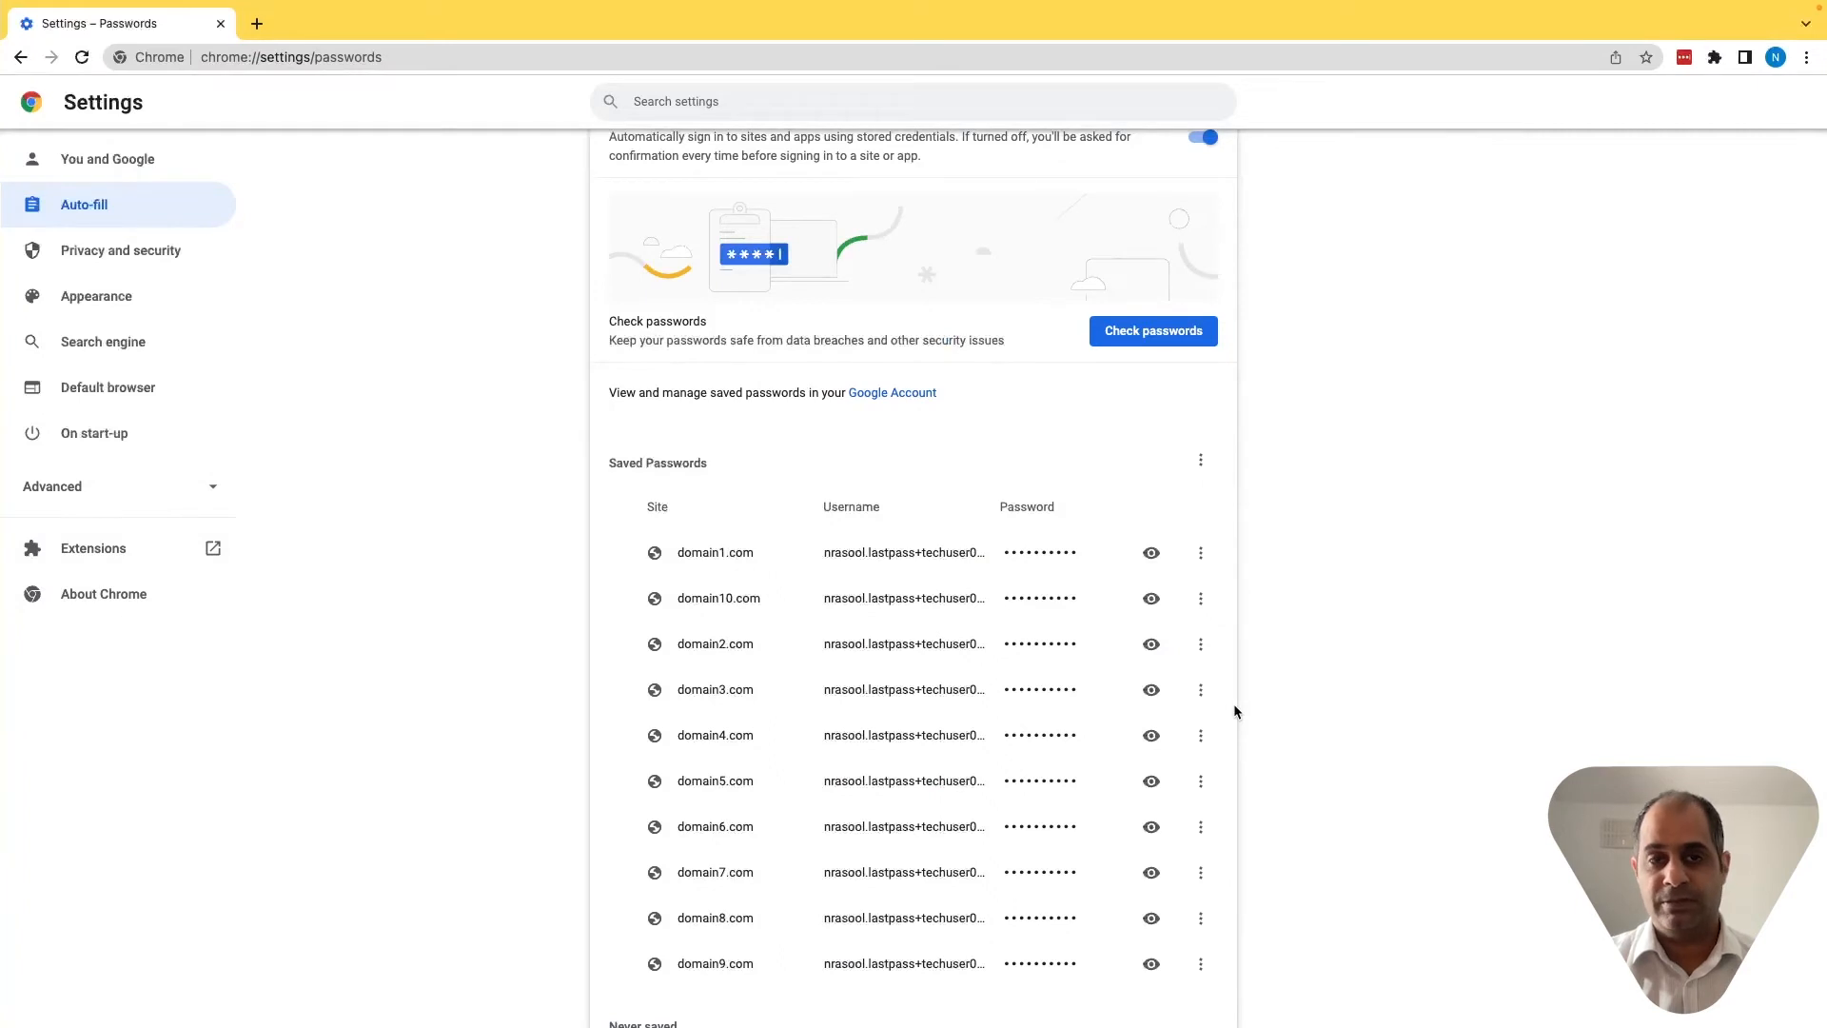
Turn off both Offer to save passwords and Auto Sign-in in Chrome's password settings.
{"action": "scroll", "coordinate": [1292, 568], "scroll_direction": "up", "scroll_amount": 3}
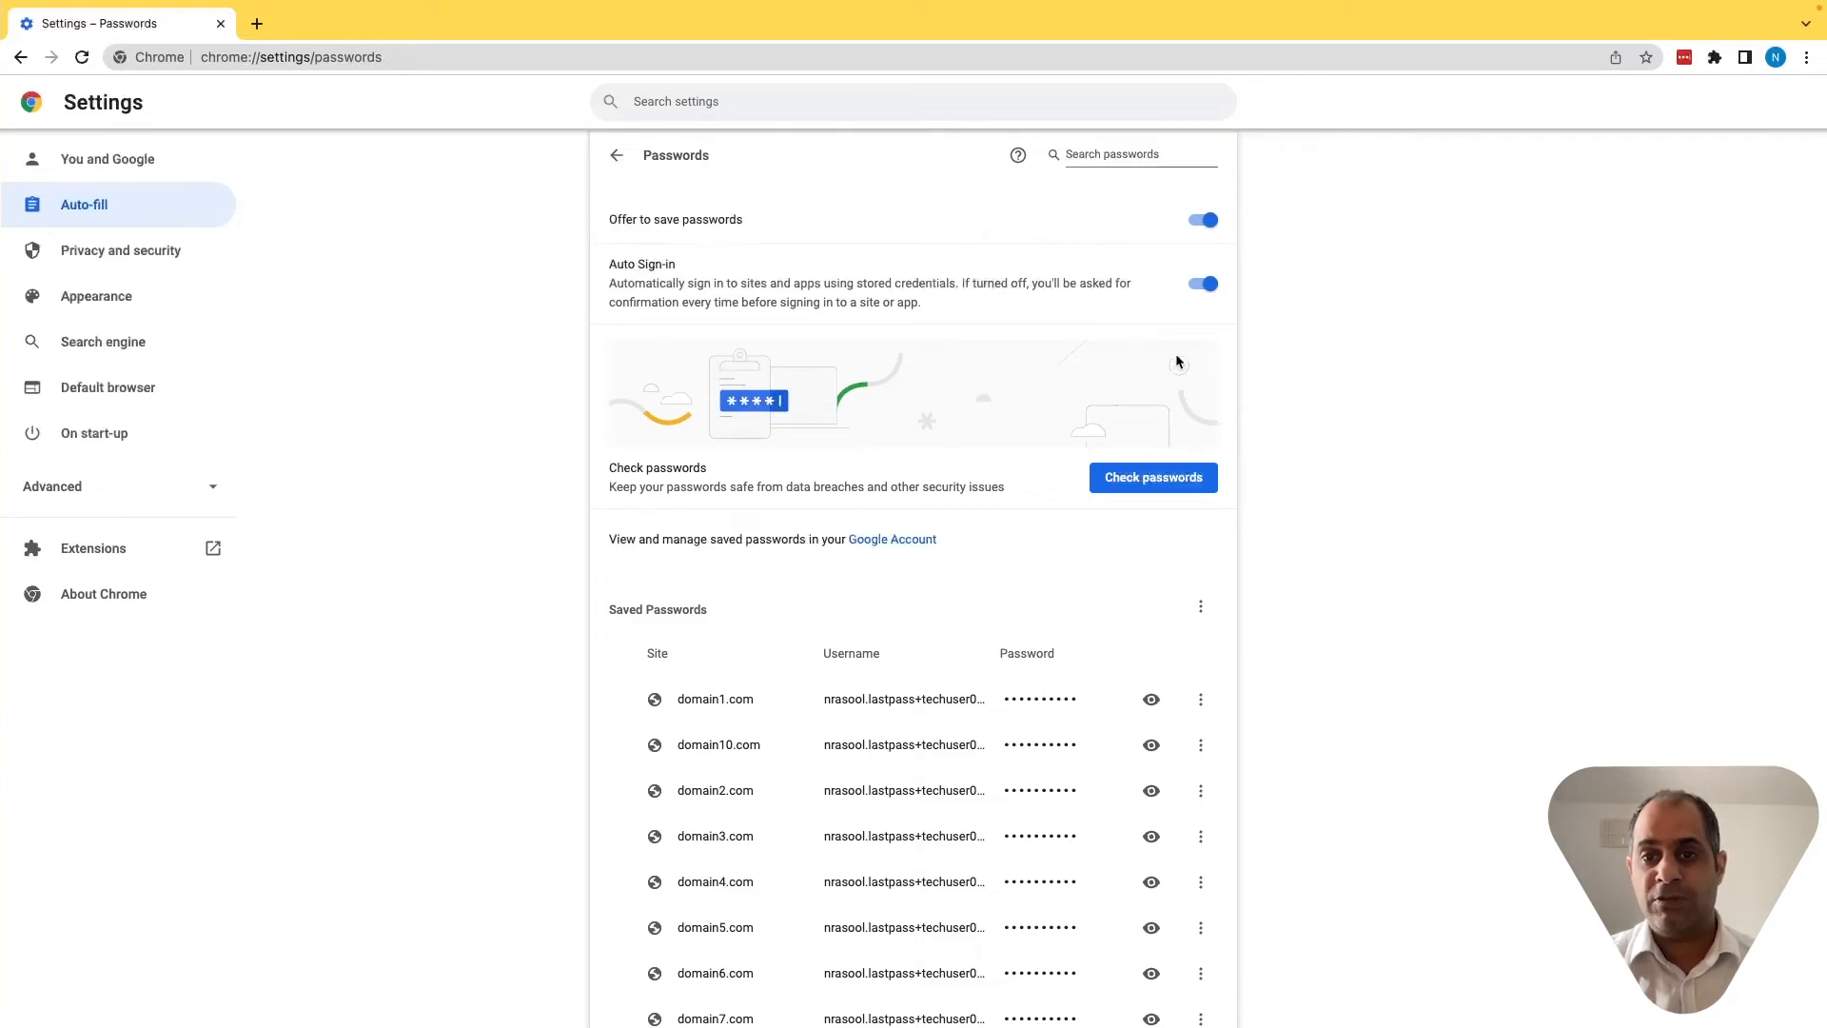
{"action": "left_click", "coordinate": [1207, 232]}
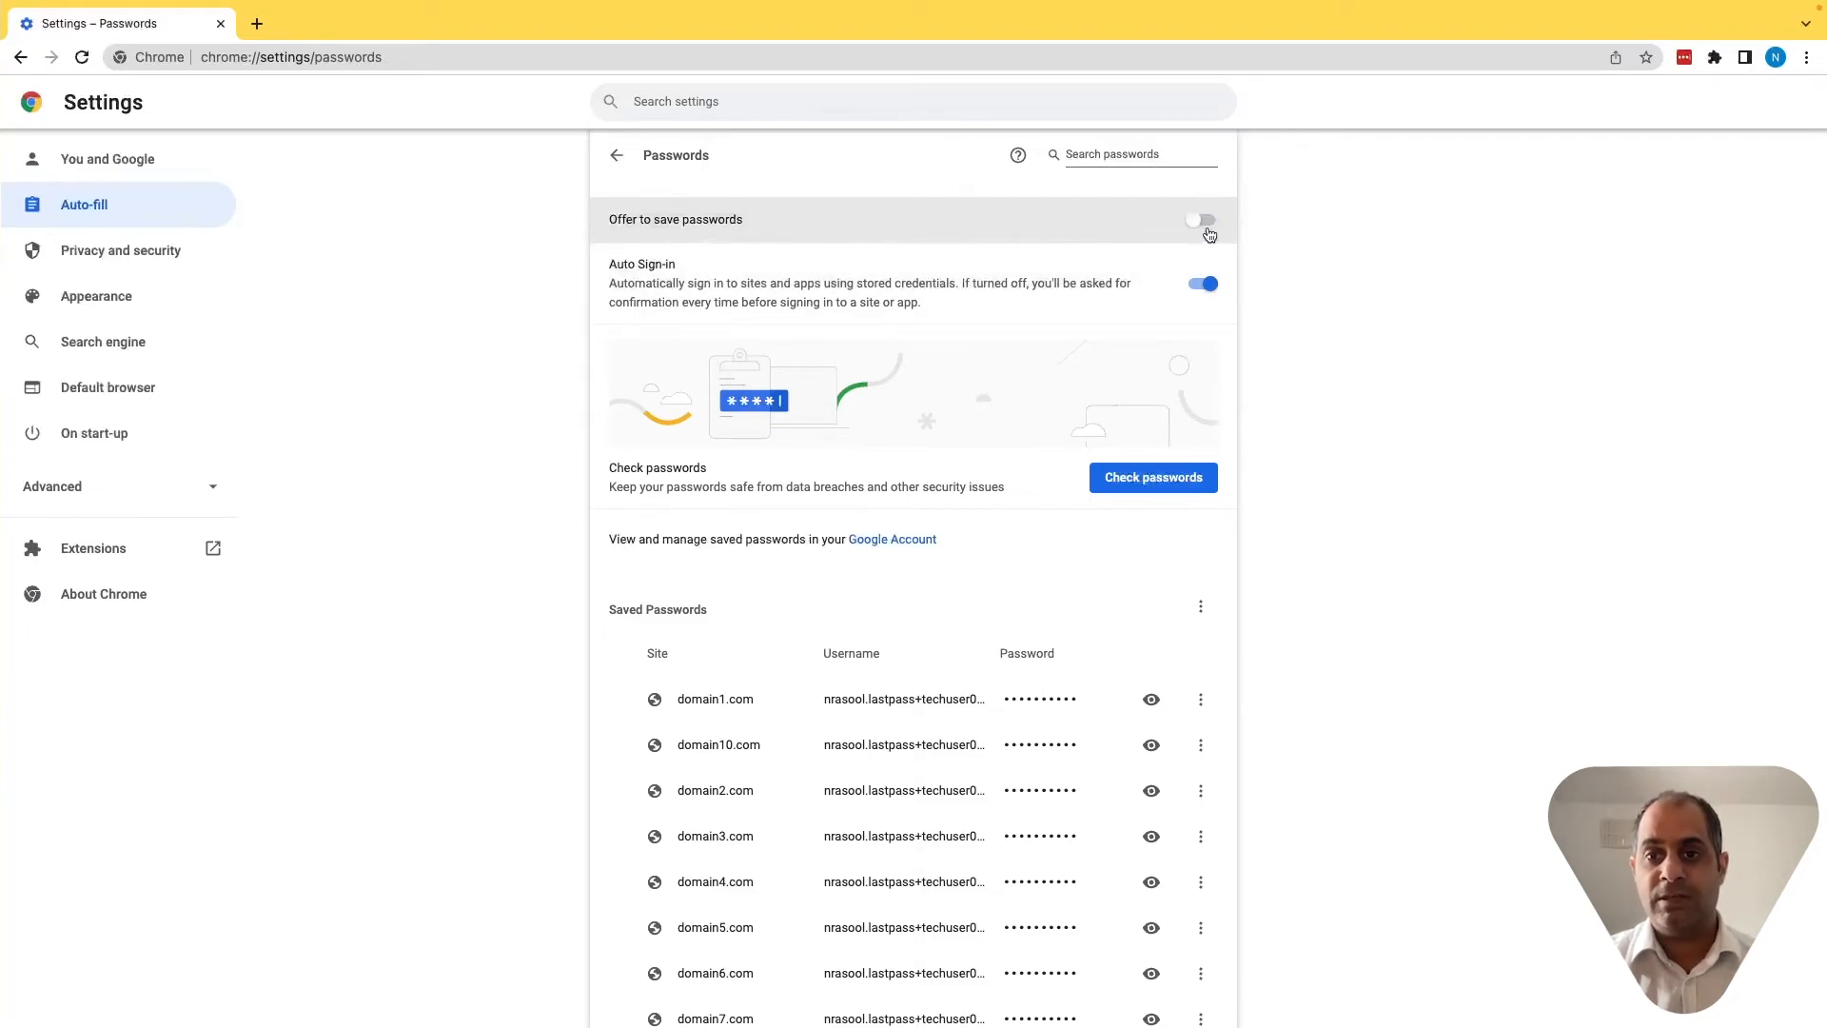
{"action": "left_click", "coordinate": [1206, 287]}
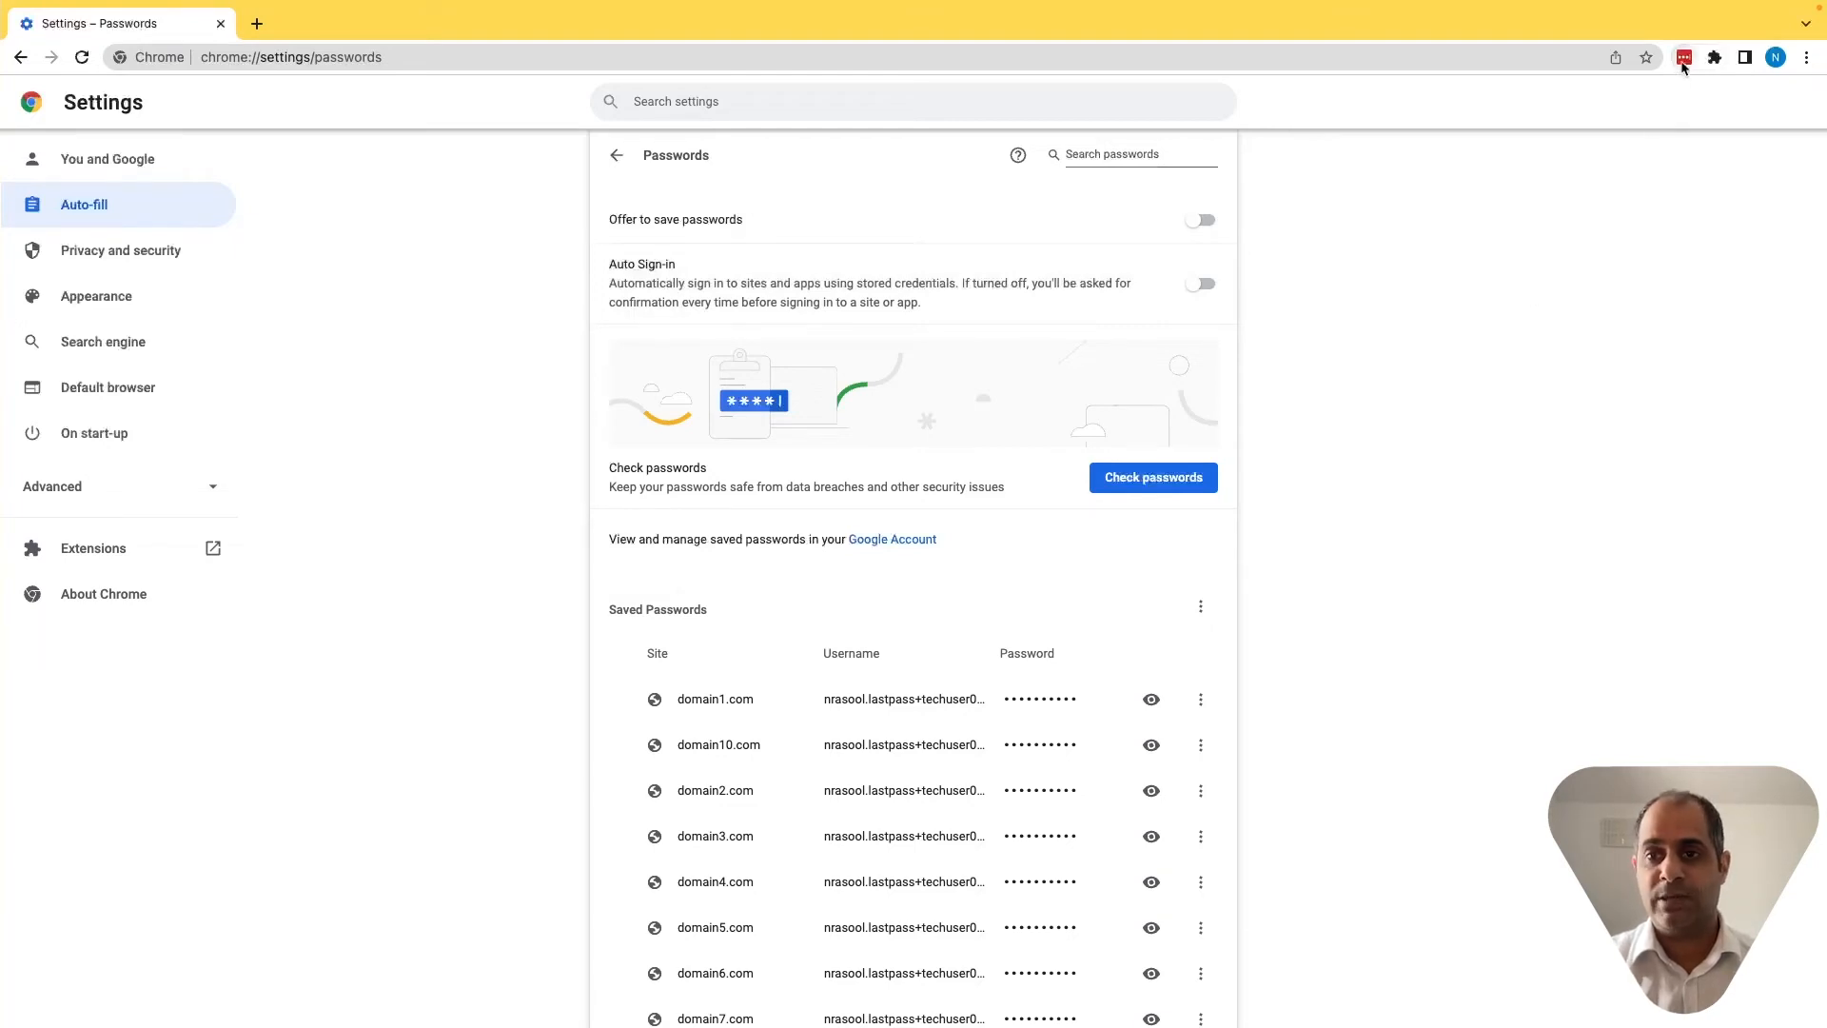
Open the LastPass vault from the browser extension and go to its Import page.
{"action": "left_click", "coordinate": [1683, 59]}
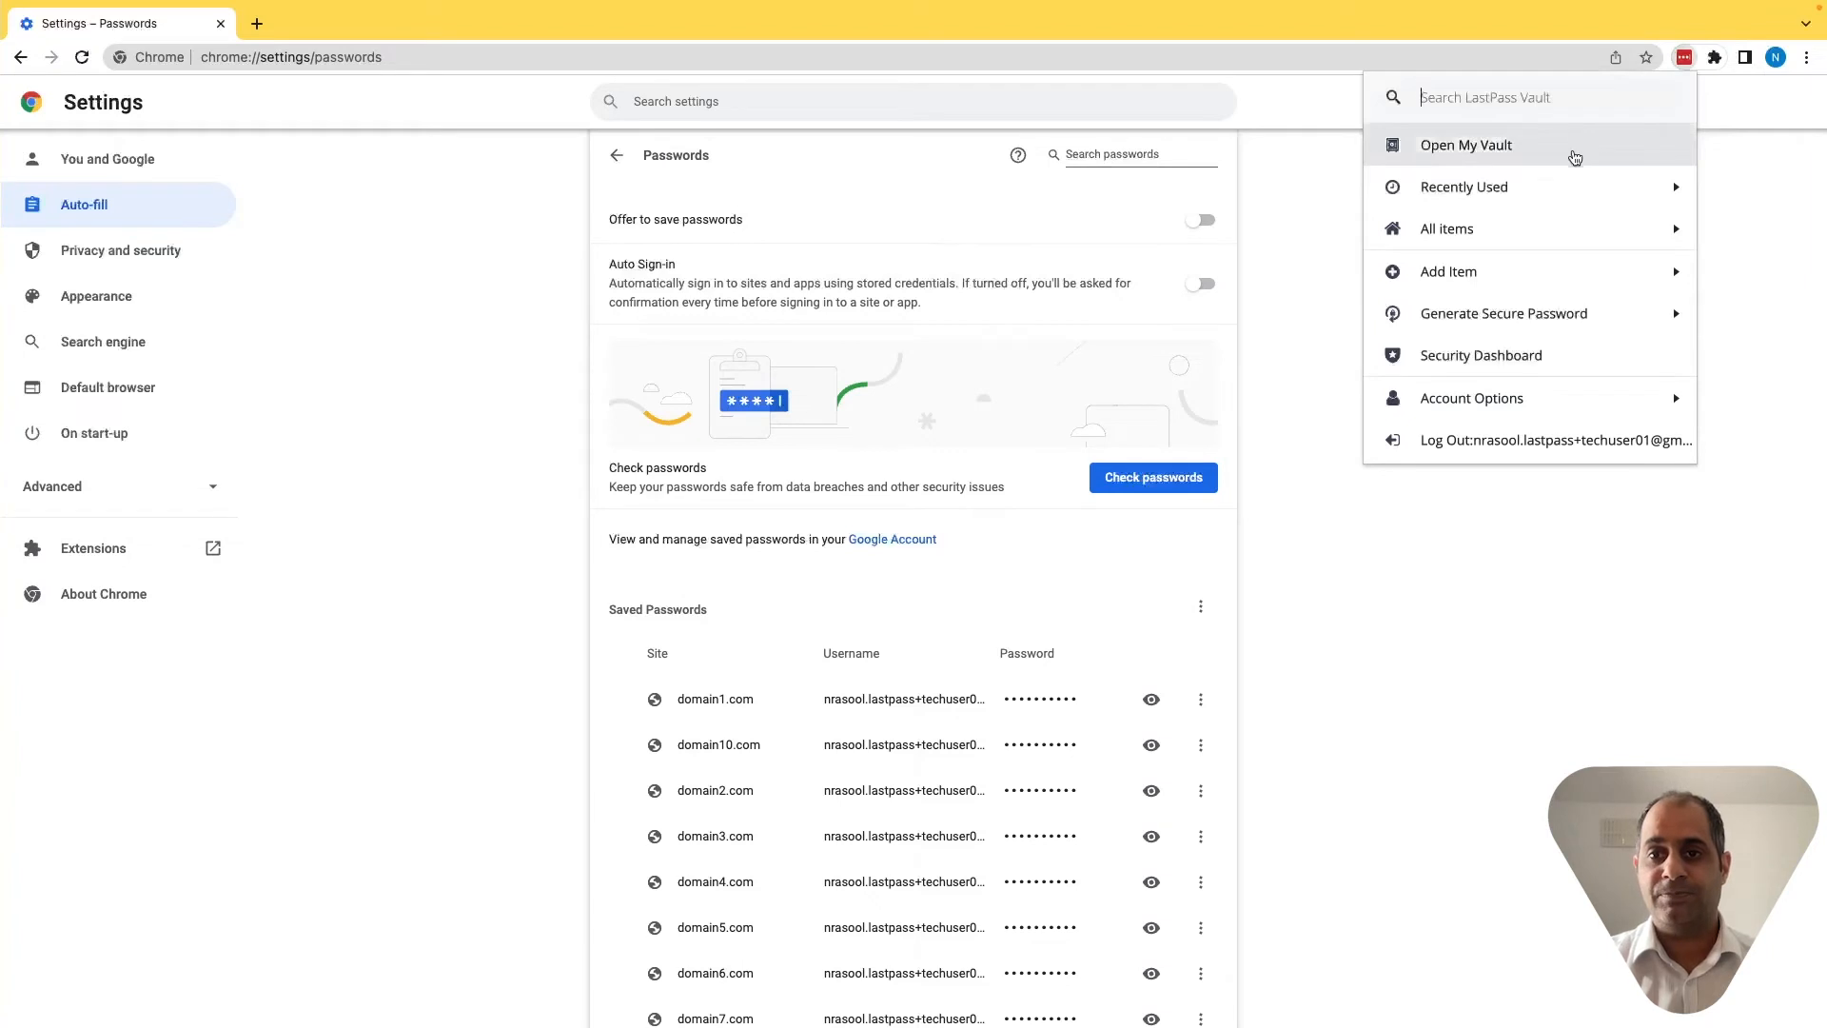
{"action": "left_click", "coordinate": [1575, 158]}
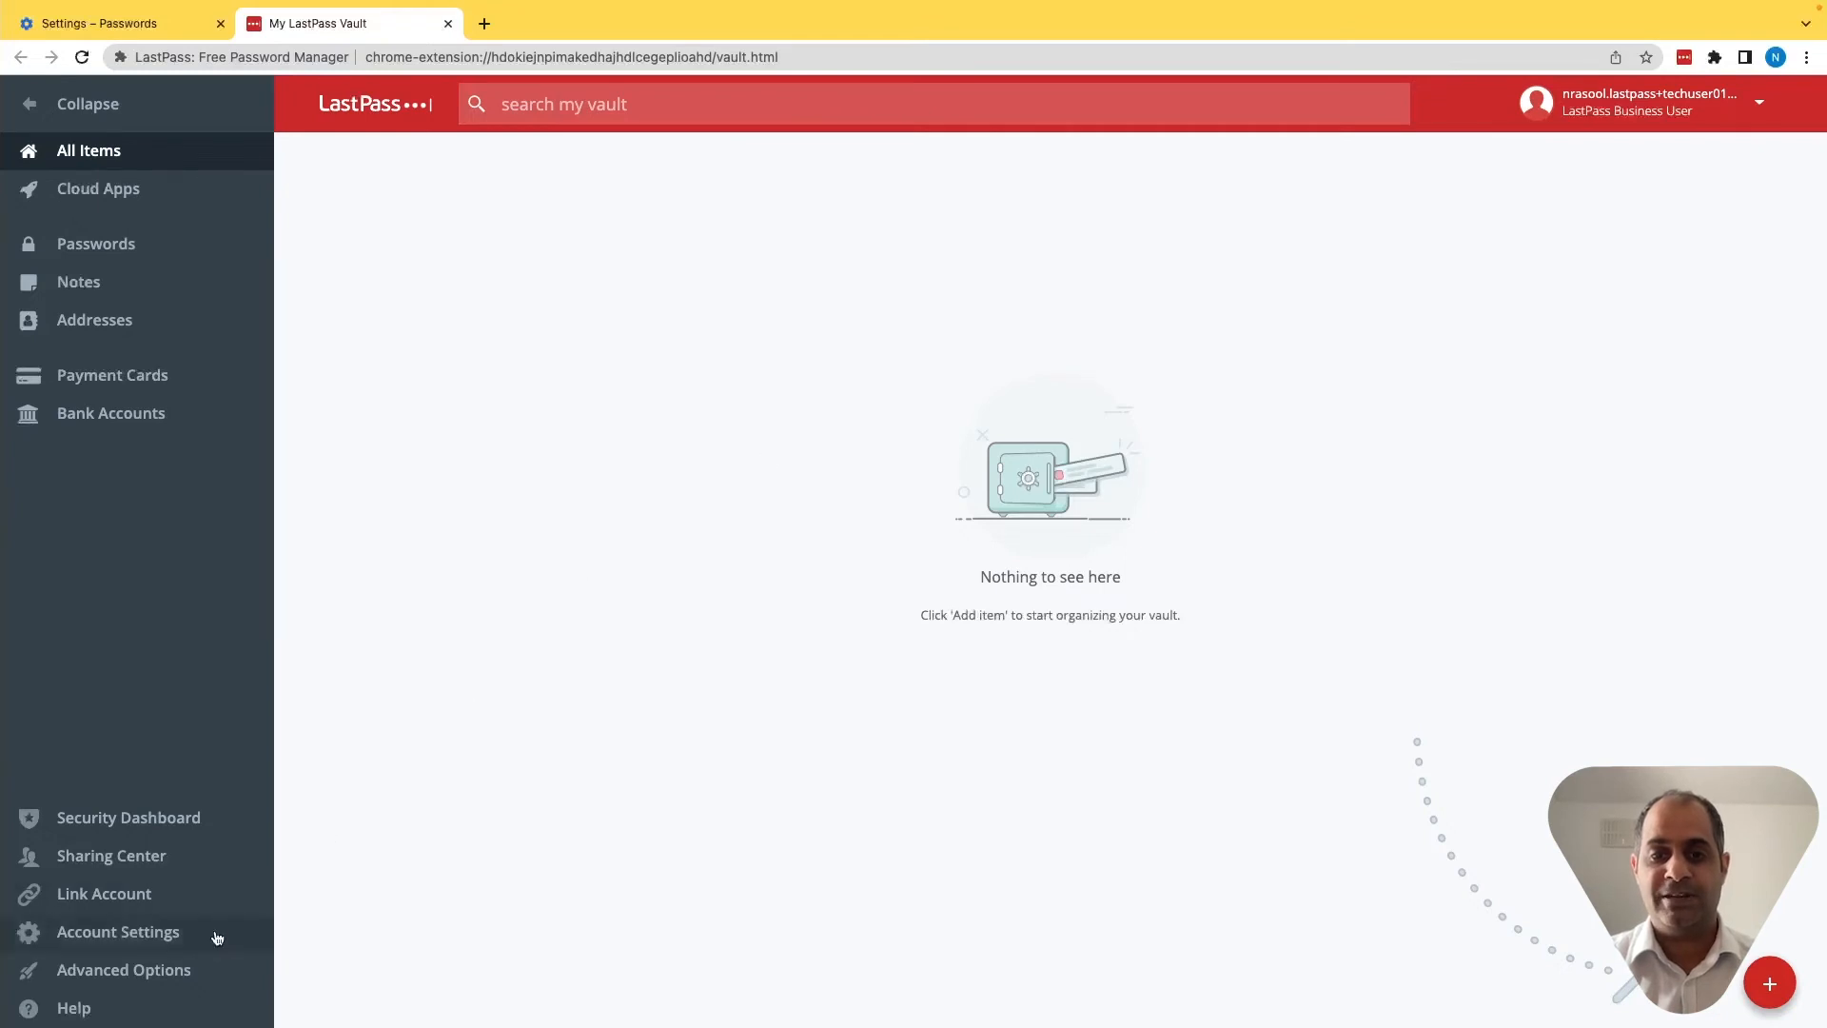
{"action": "left_click", "coordinate": [191, 974]}
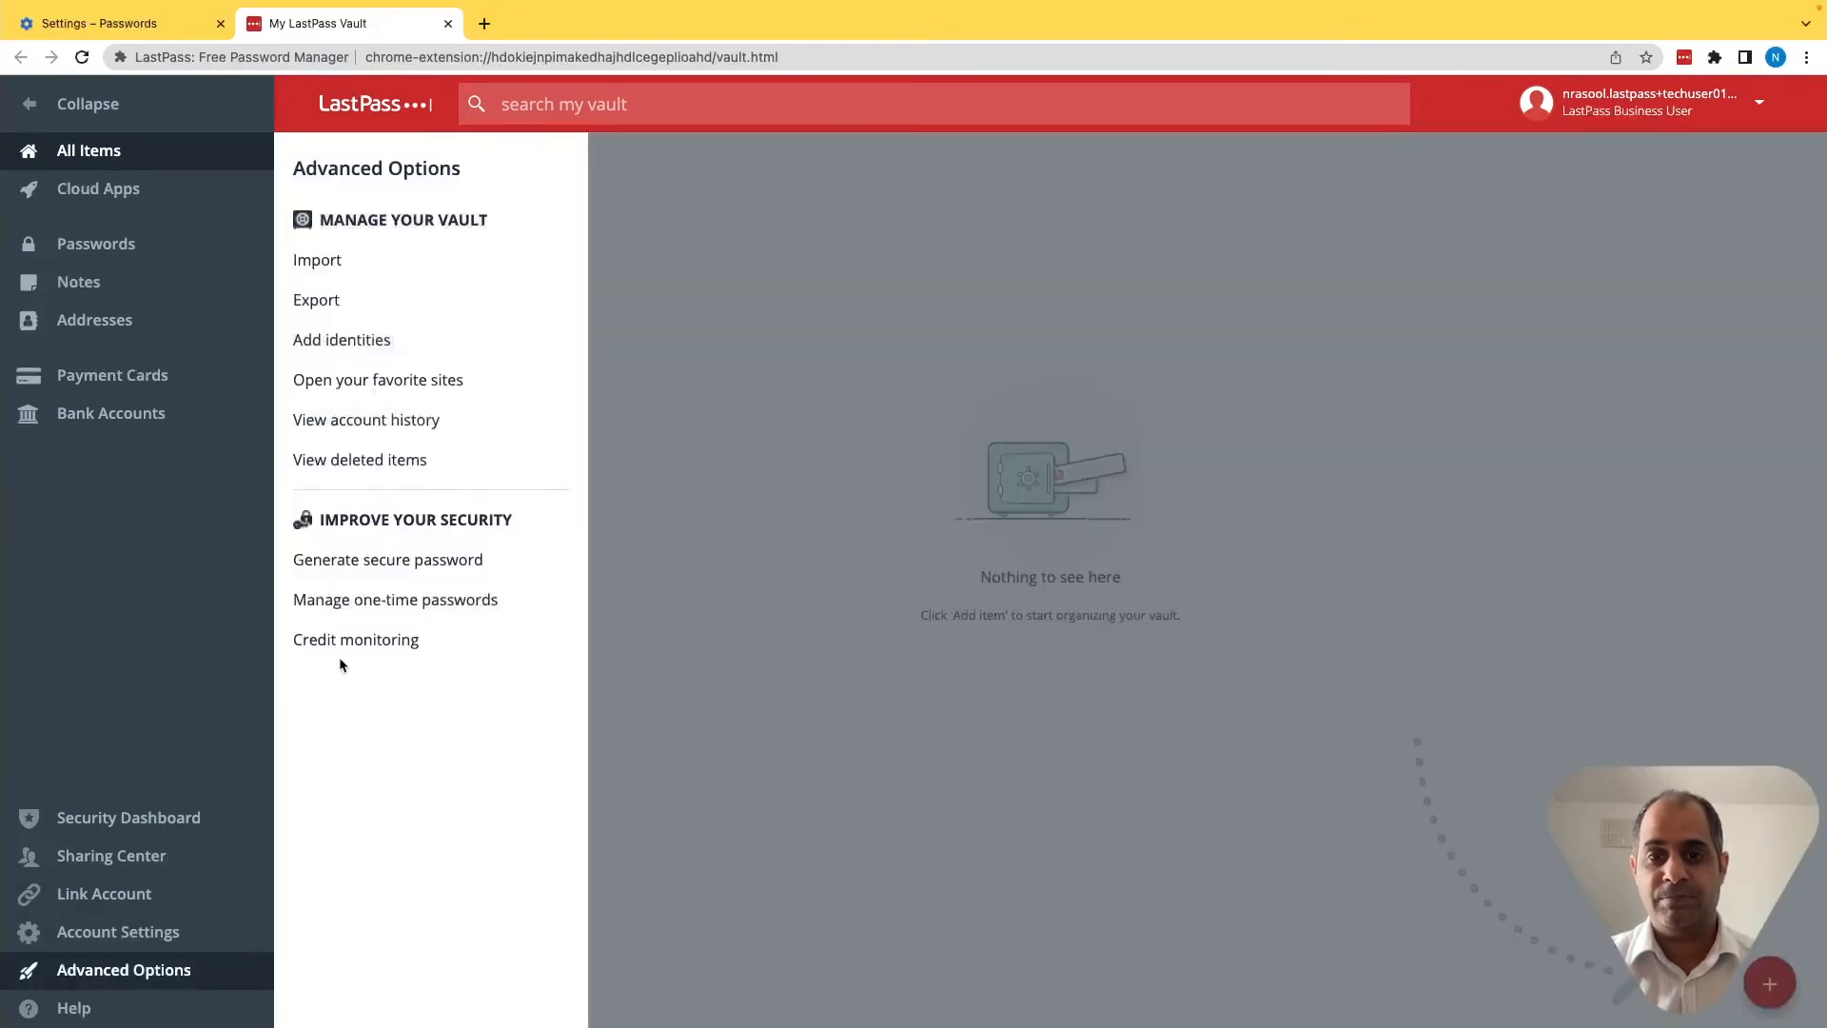
{"action": "left_click", "coordinate": [327, 271]}
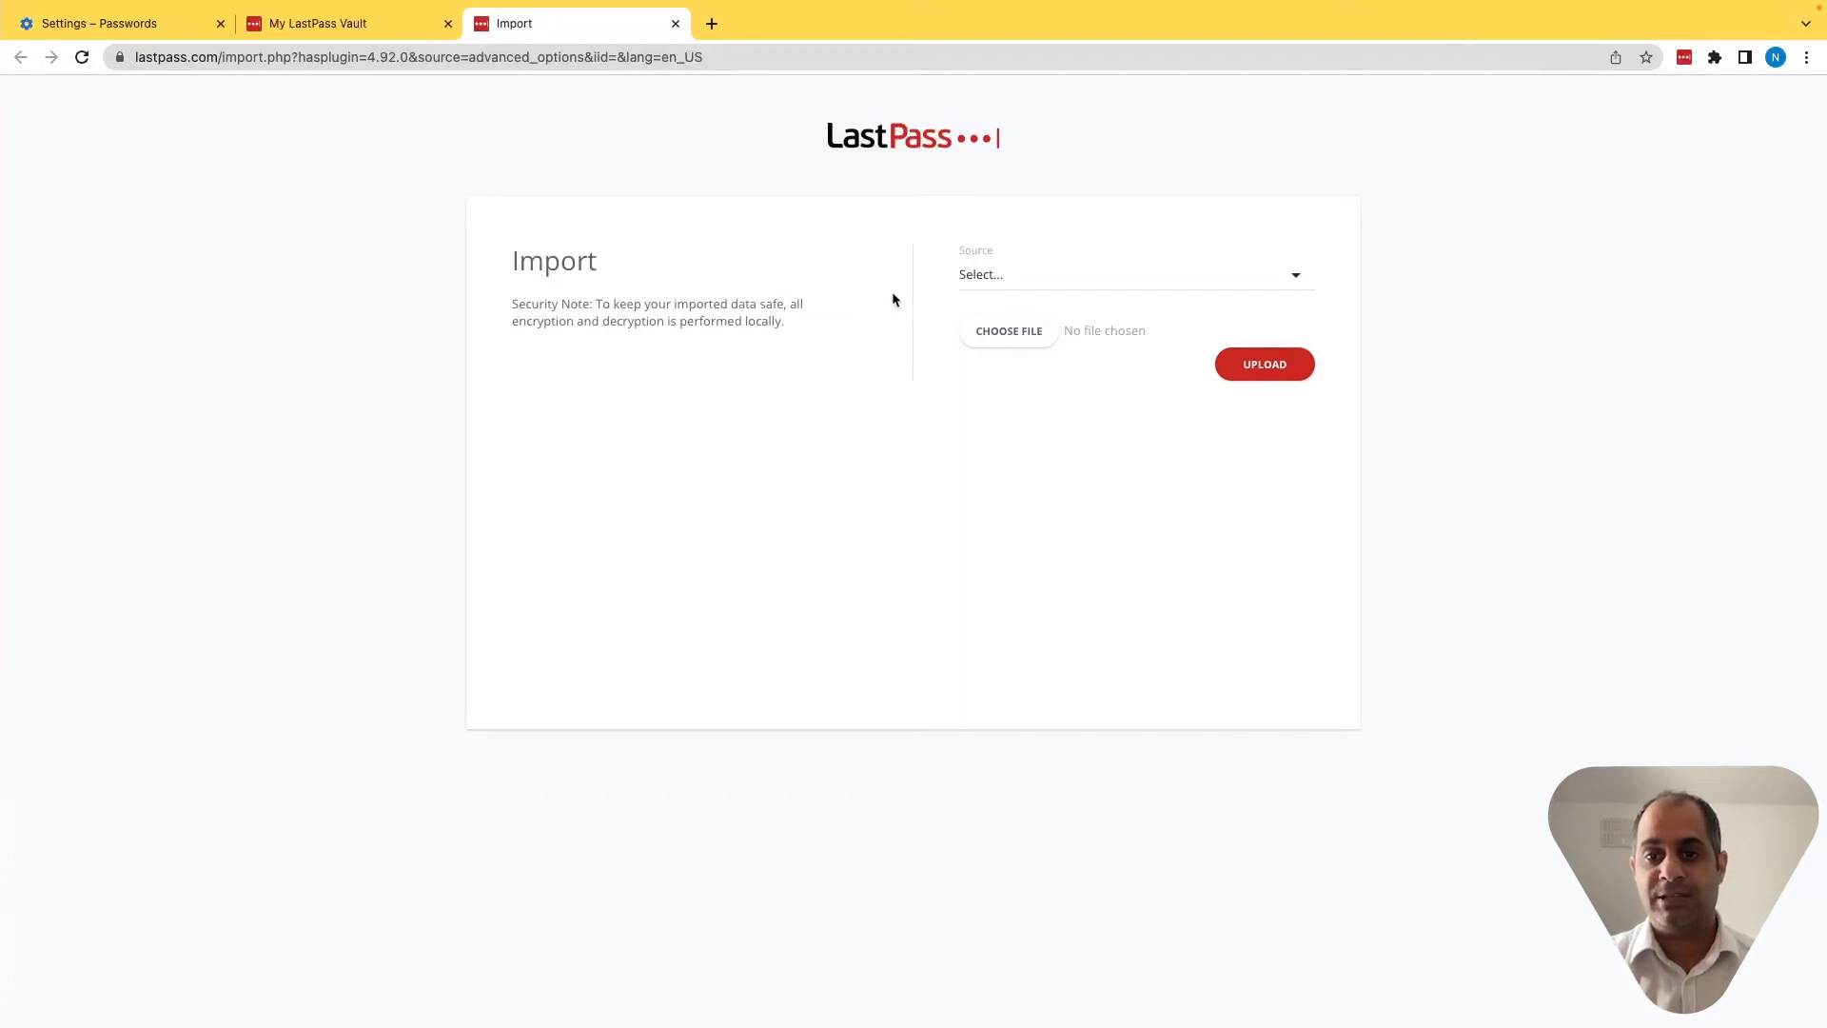
Upload Chrome Passwords.csv from the Desktop with Chrome Password Manager as the import source.
{"action": "left_click", "coordinate": [980, 278]}
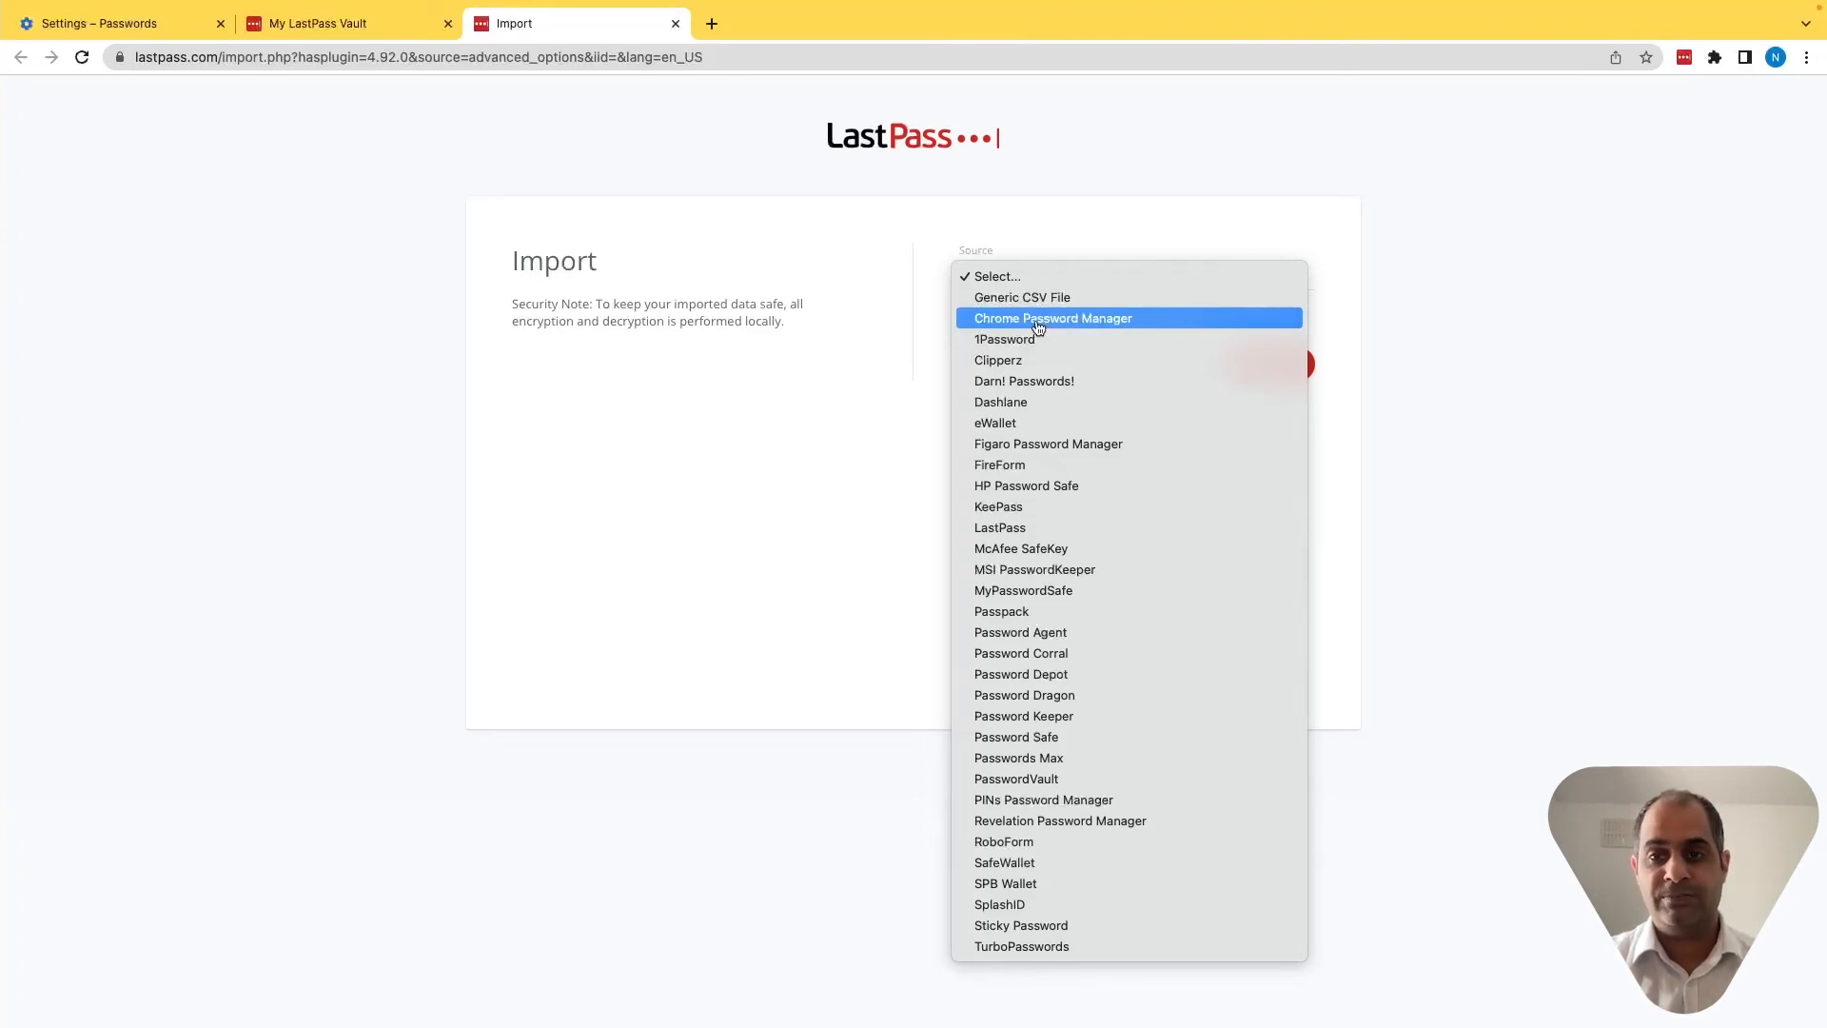
{"action": "left_click", "coordinate": [1038, 328]}
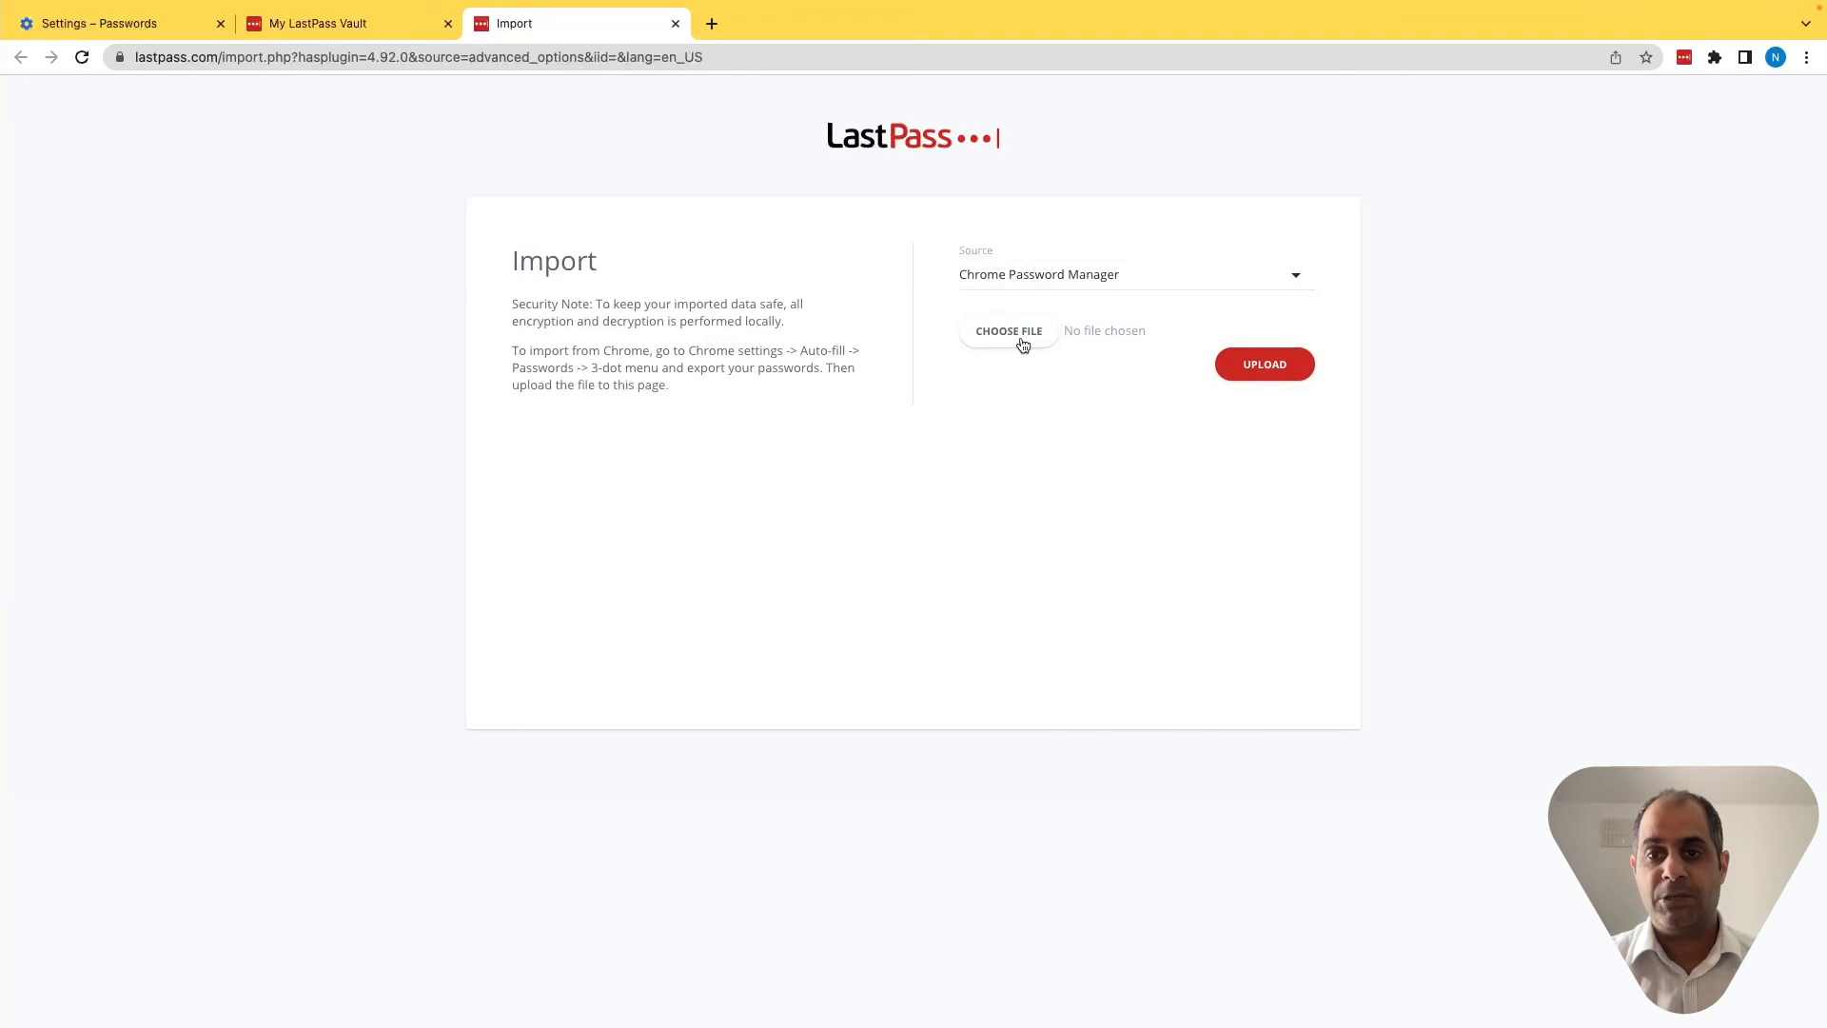
{"action": "left_click", "coordinate": [1020, 341]}
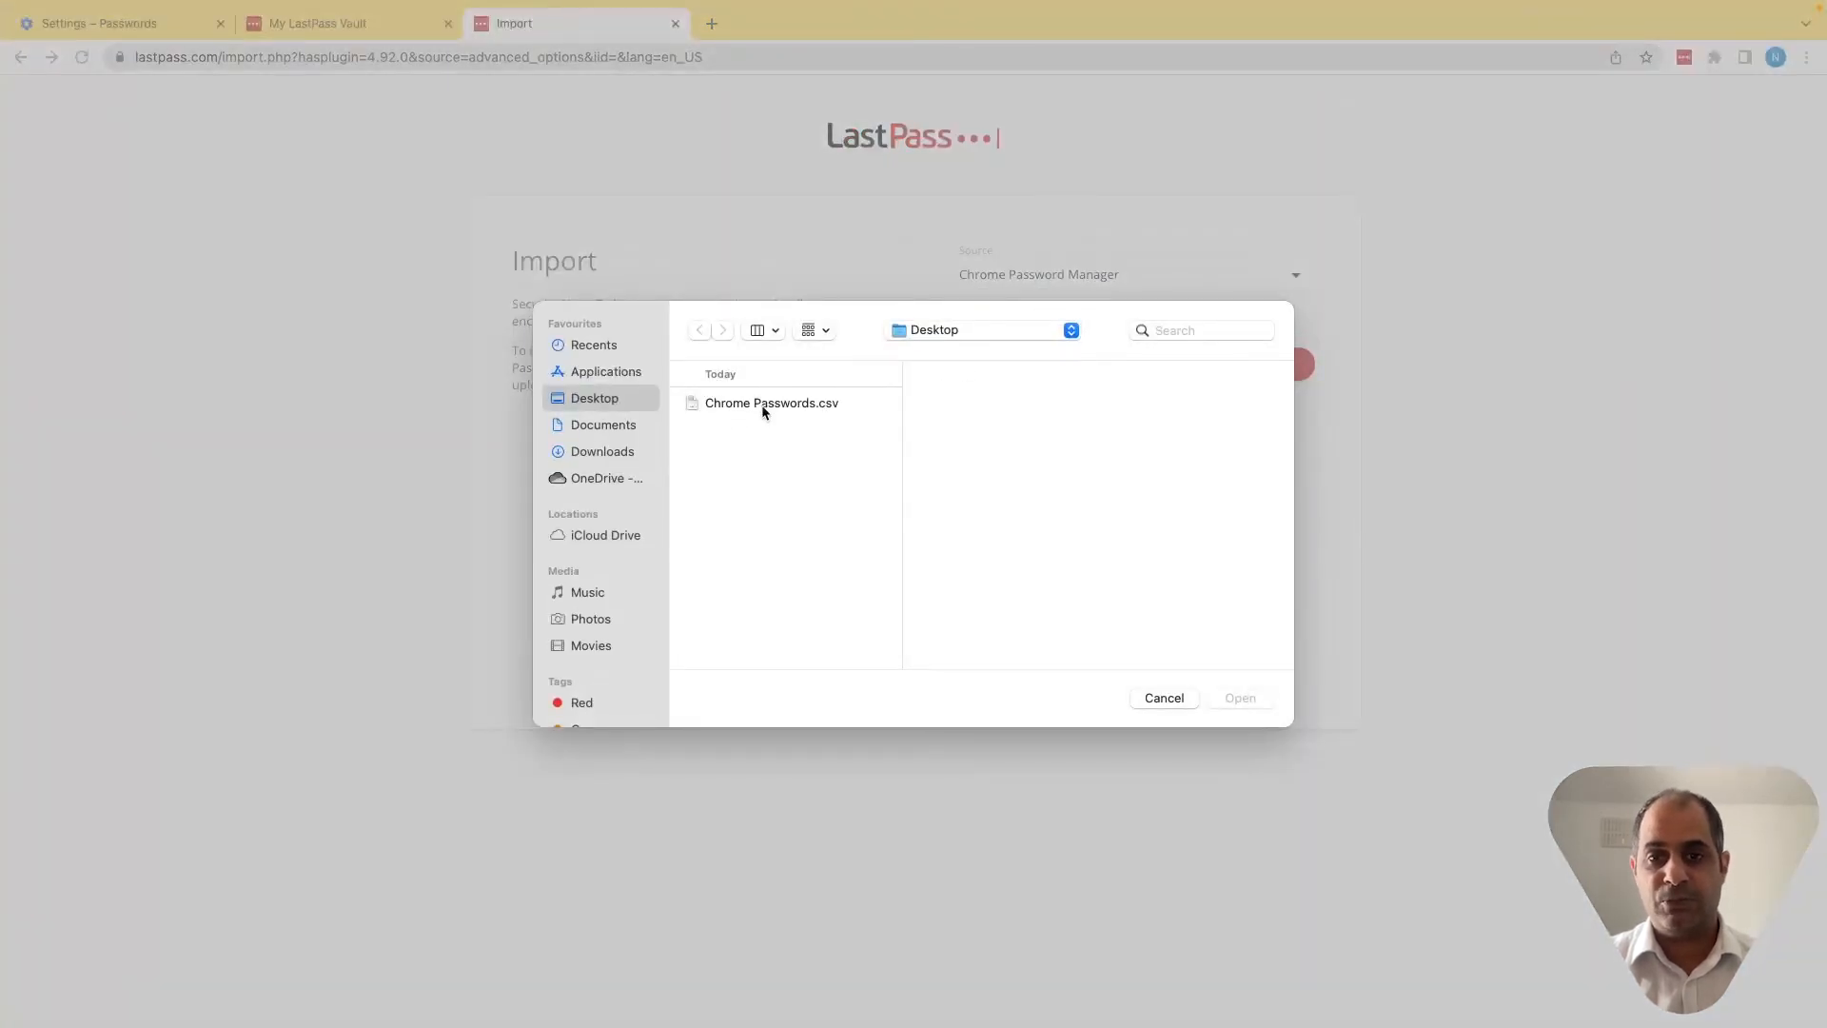
{"action": "left_click", "coordinate": [764, 408]}
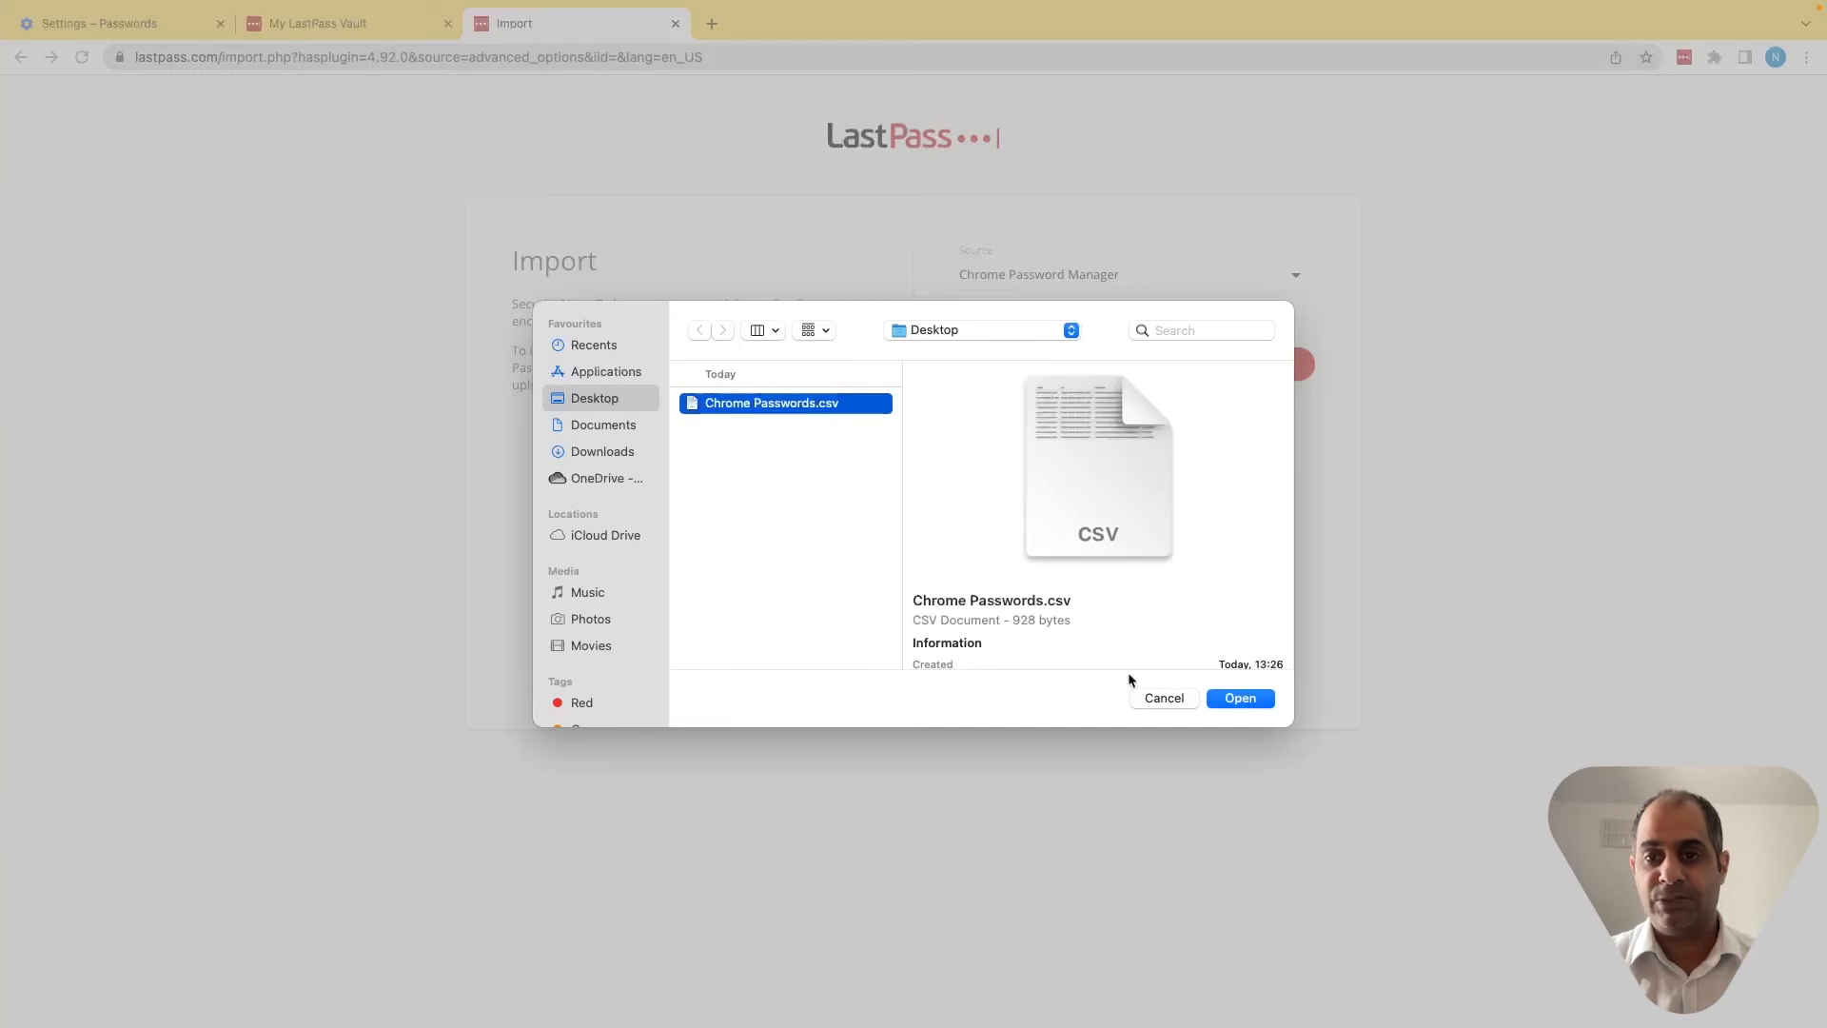
{"action": "left_click", "coordinate": [1243, 700]}
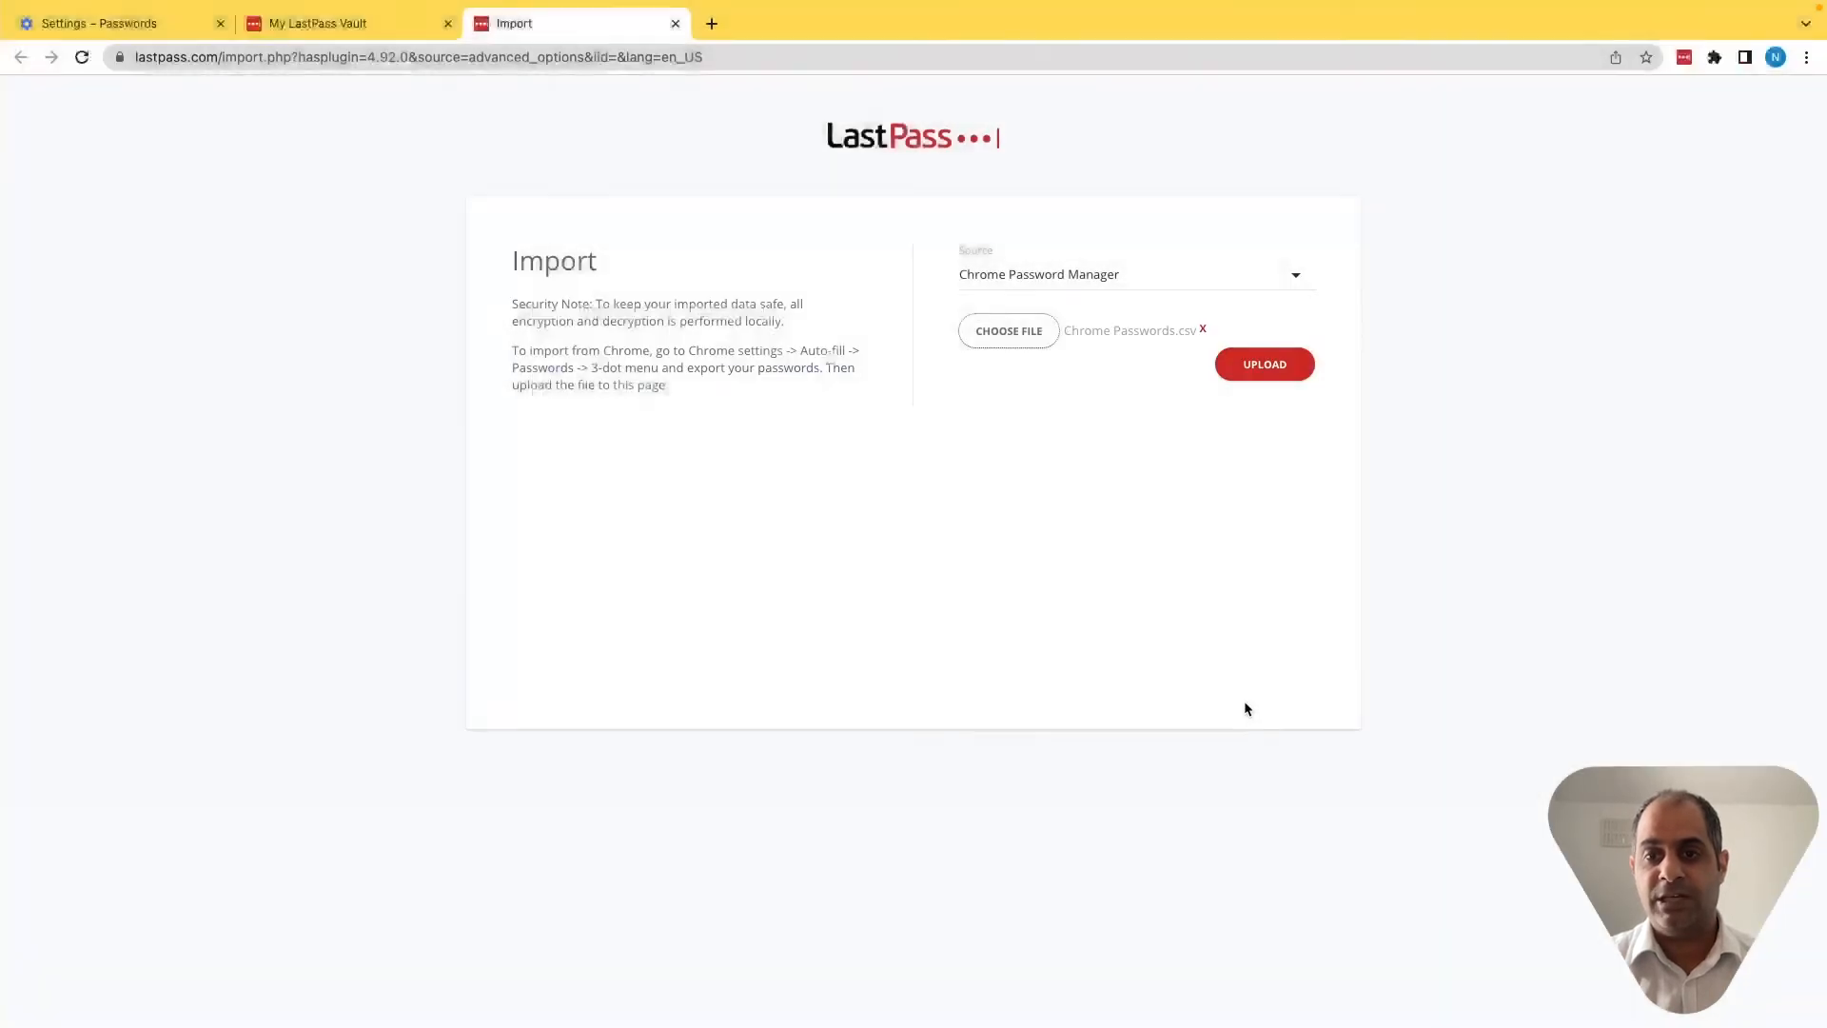
{"action": "left_click", "coordinate": [1261, 379]}
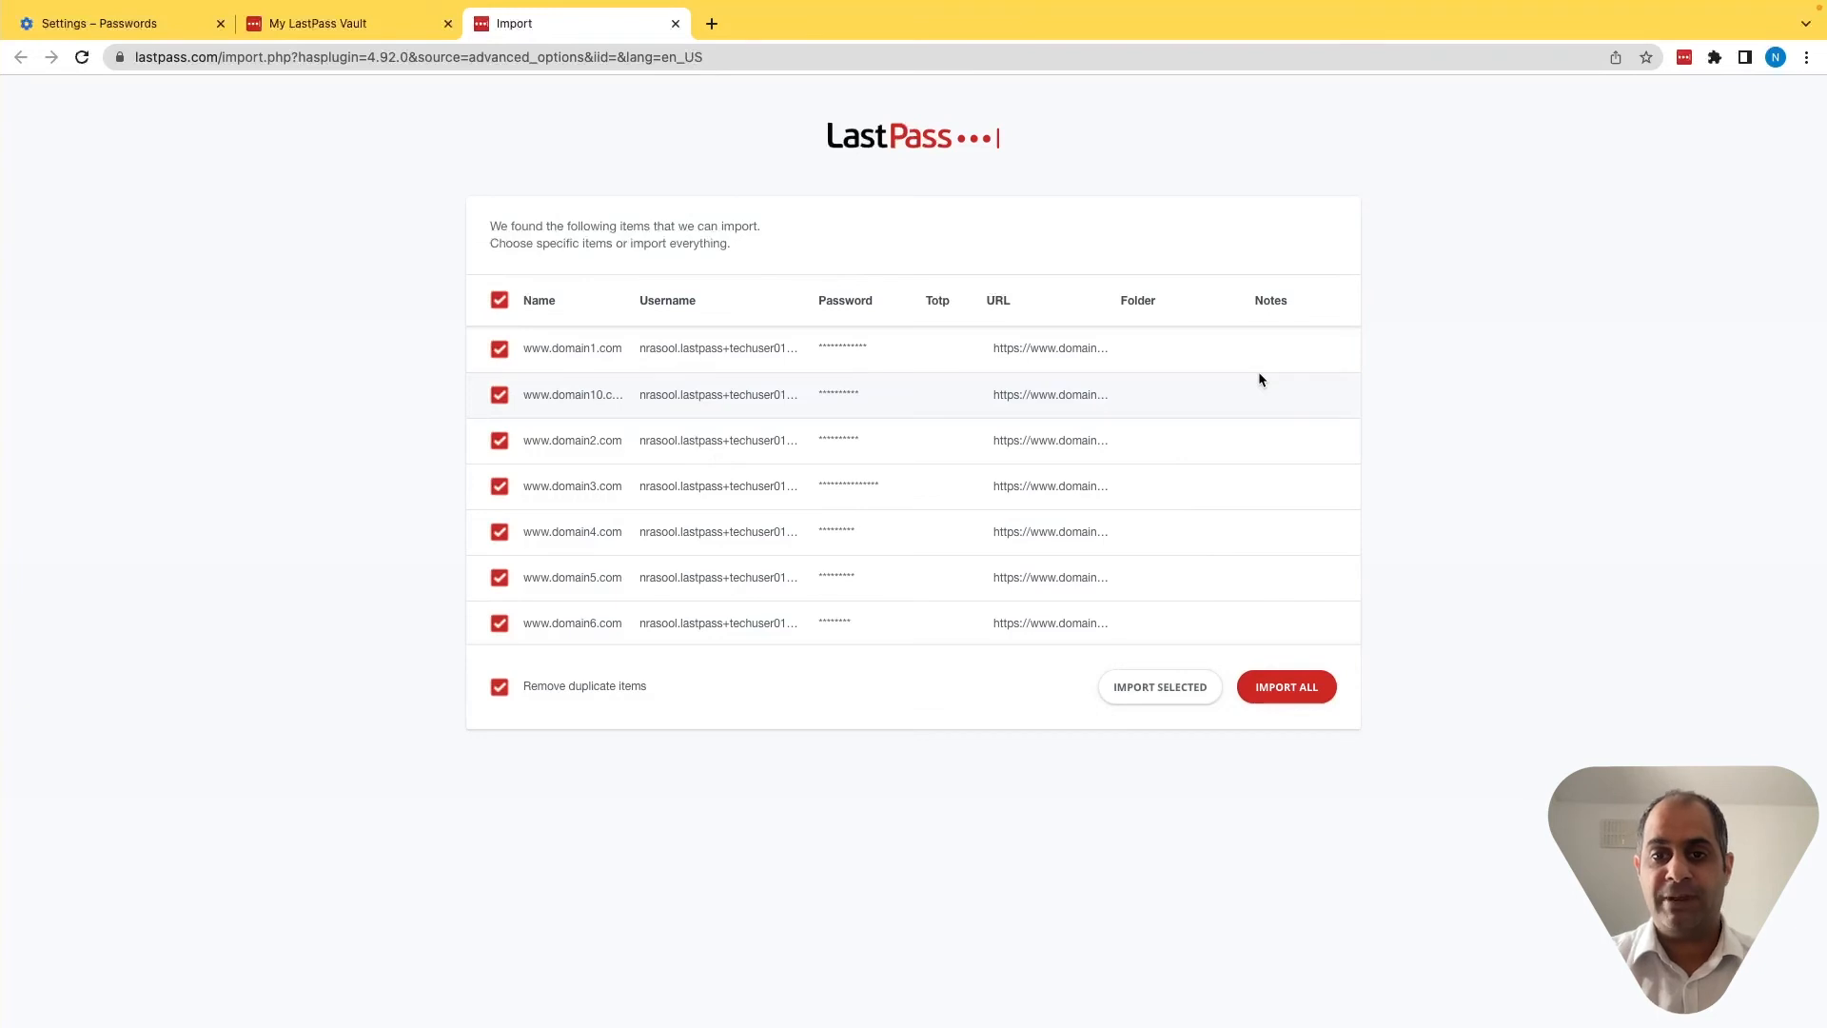
Import all listed items into LastPass and expand the (none) folder in the vault.
{"action": "left_click", "coordinate": [1284, 687]}
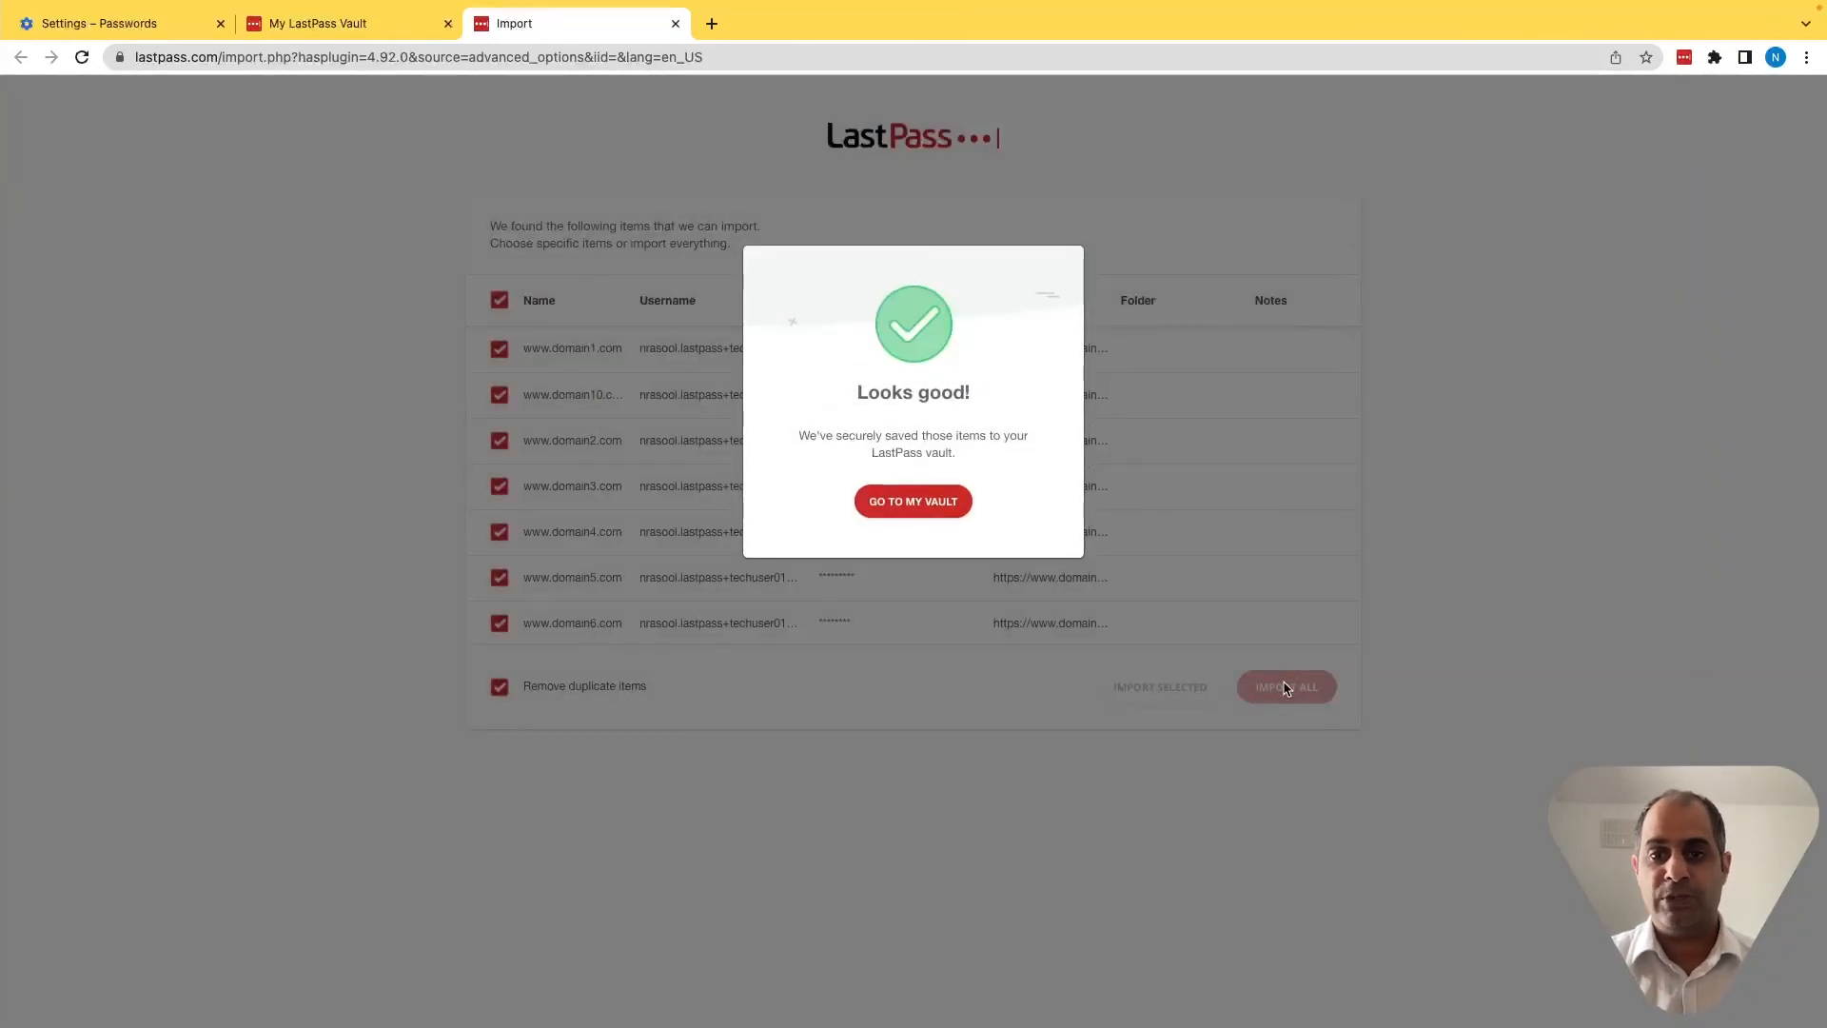
{"action": "left_click", "coordinate": [930, 521]}
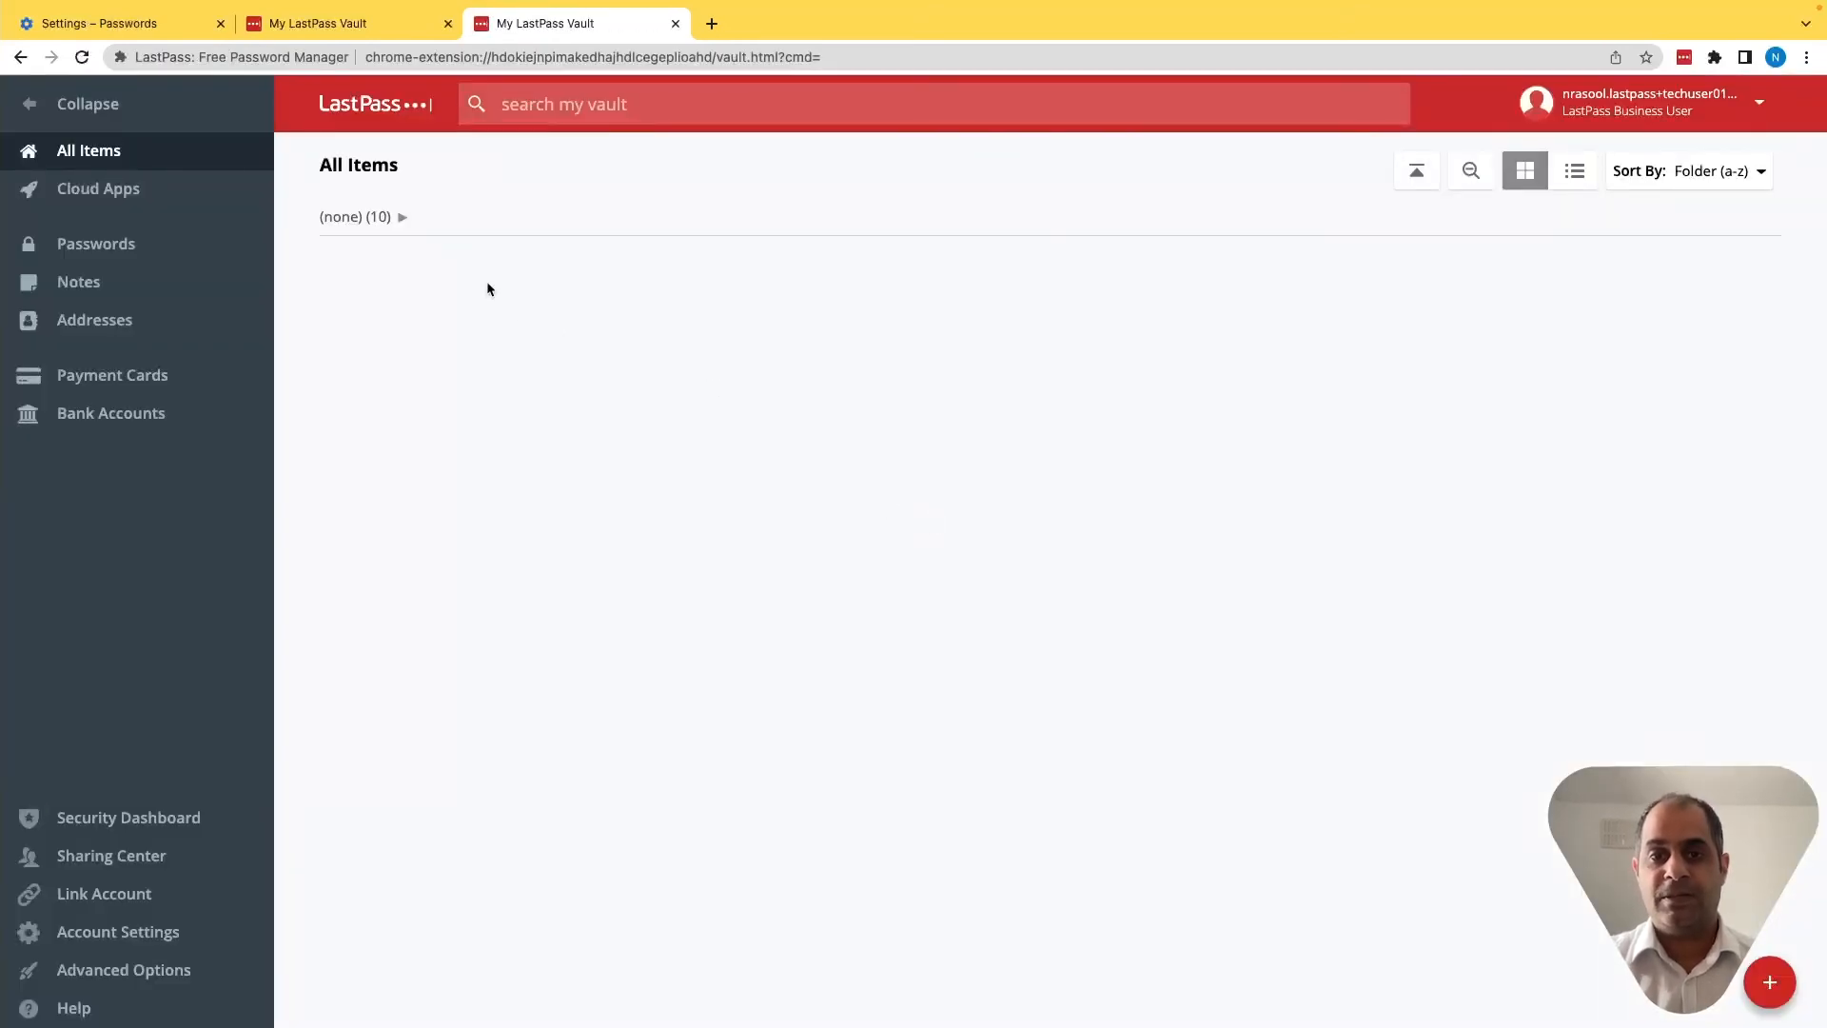
{"action": "left_click", "coordinate": [371, 218]}
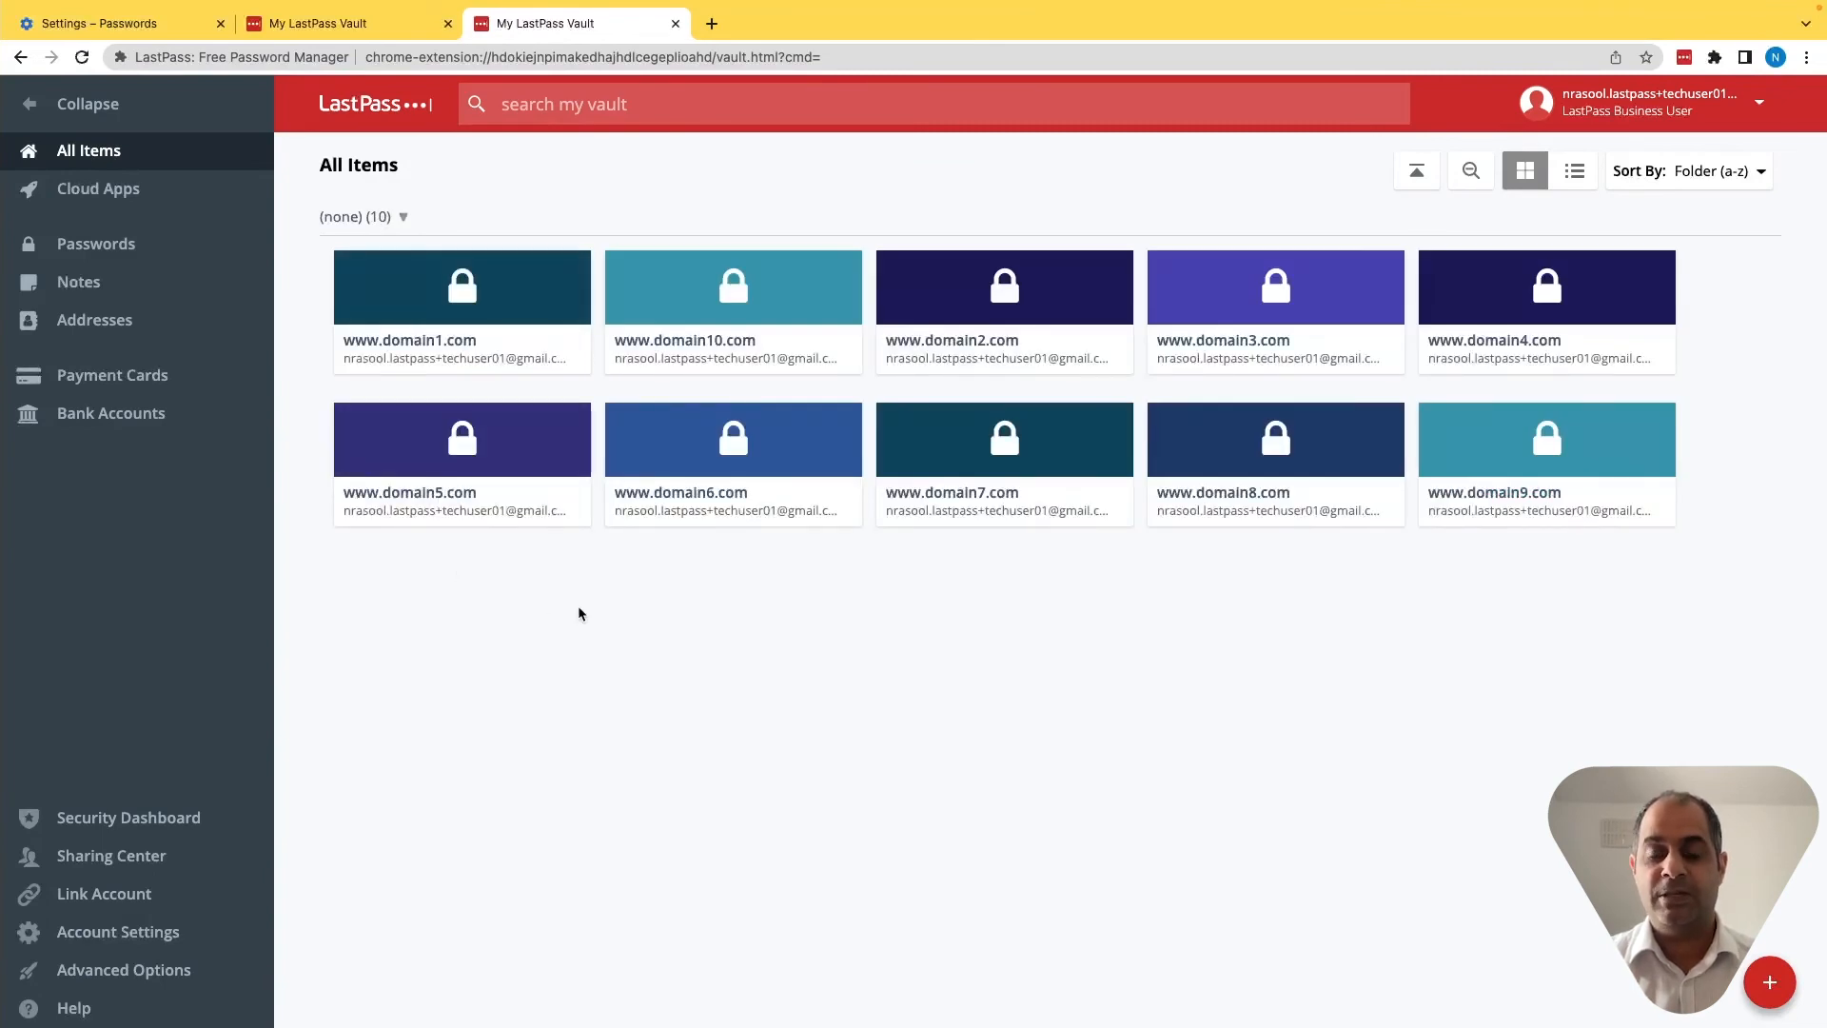
{"action": "mouse_move", "coordinate": [579, 422]}
{"action": "mouse_move", "coordinate": [533, 362]}
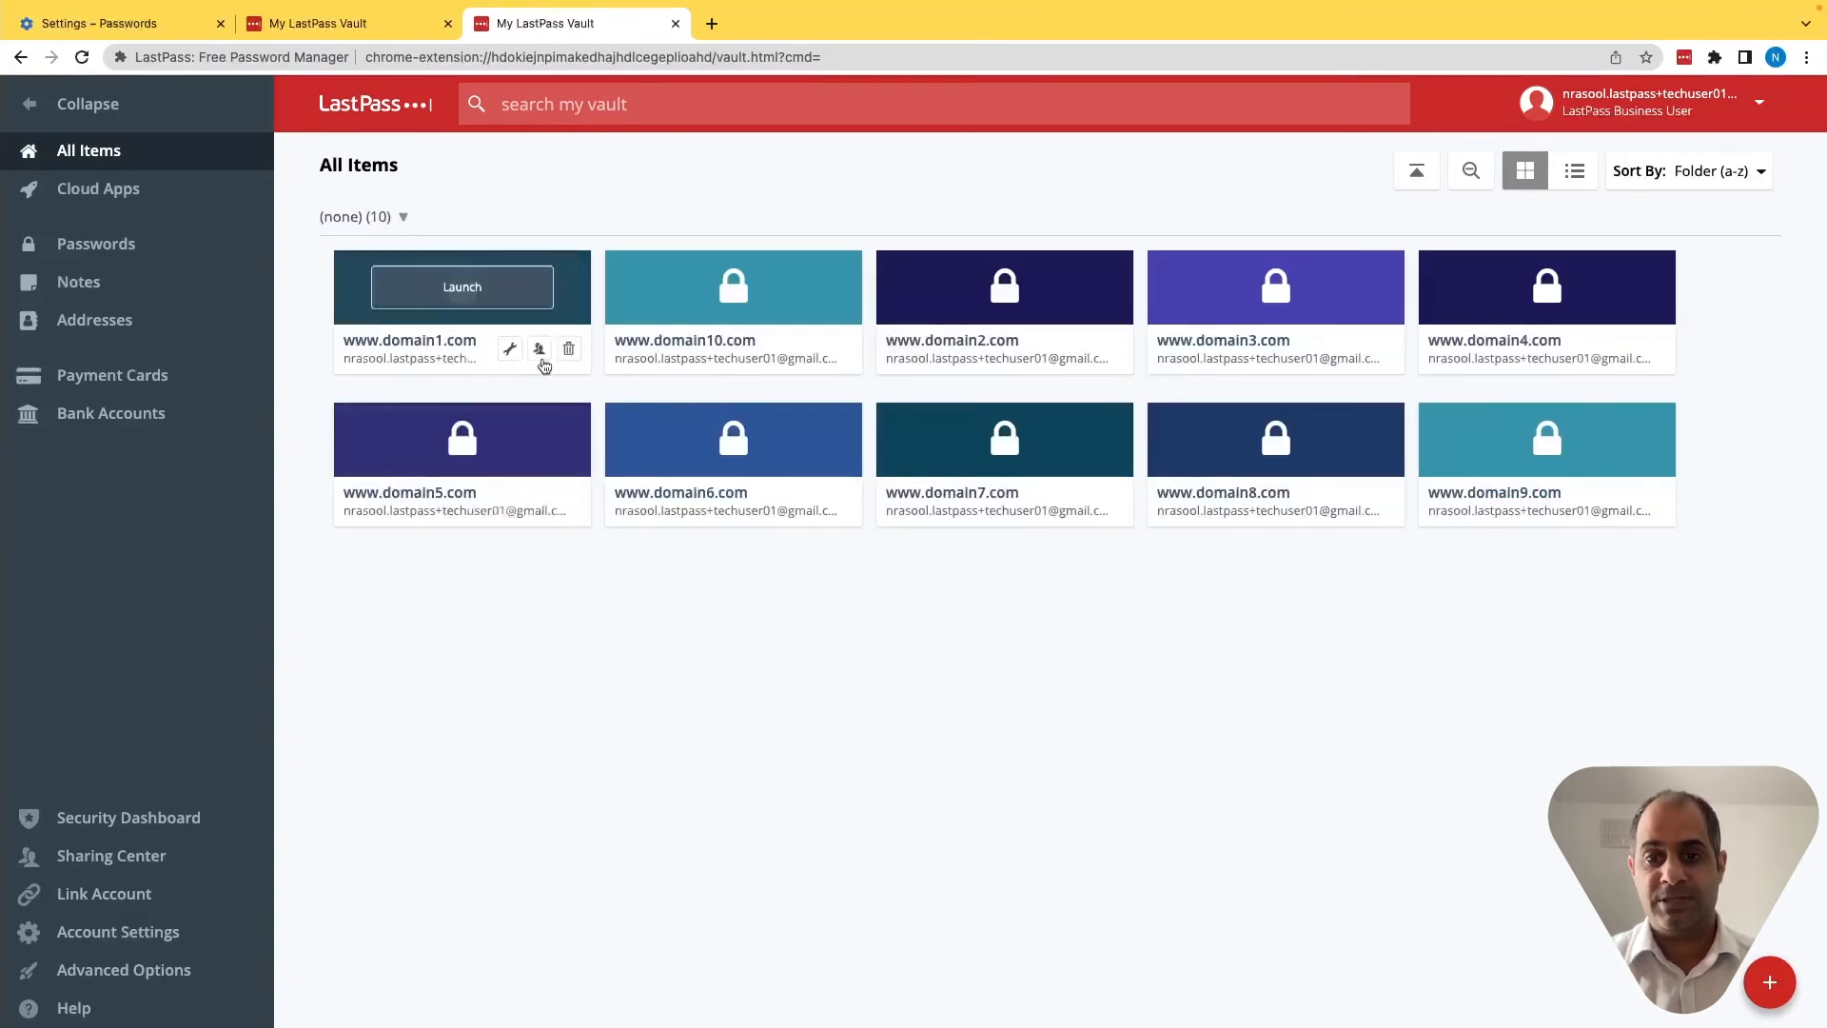
{"action": "left_click", "coordinate": [511, 349]}
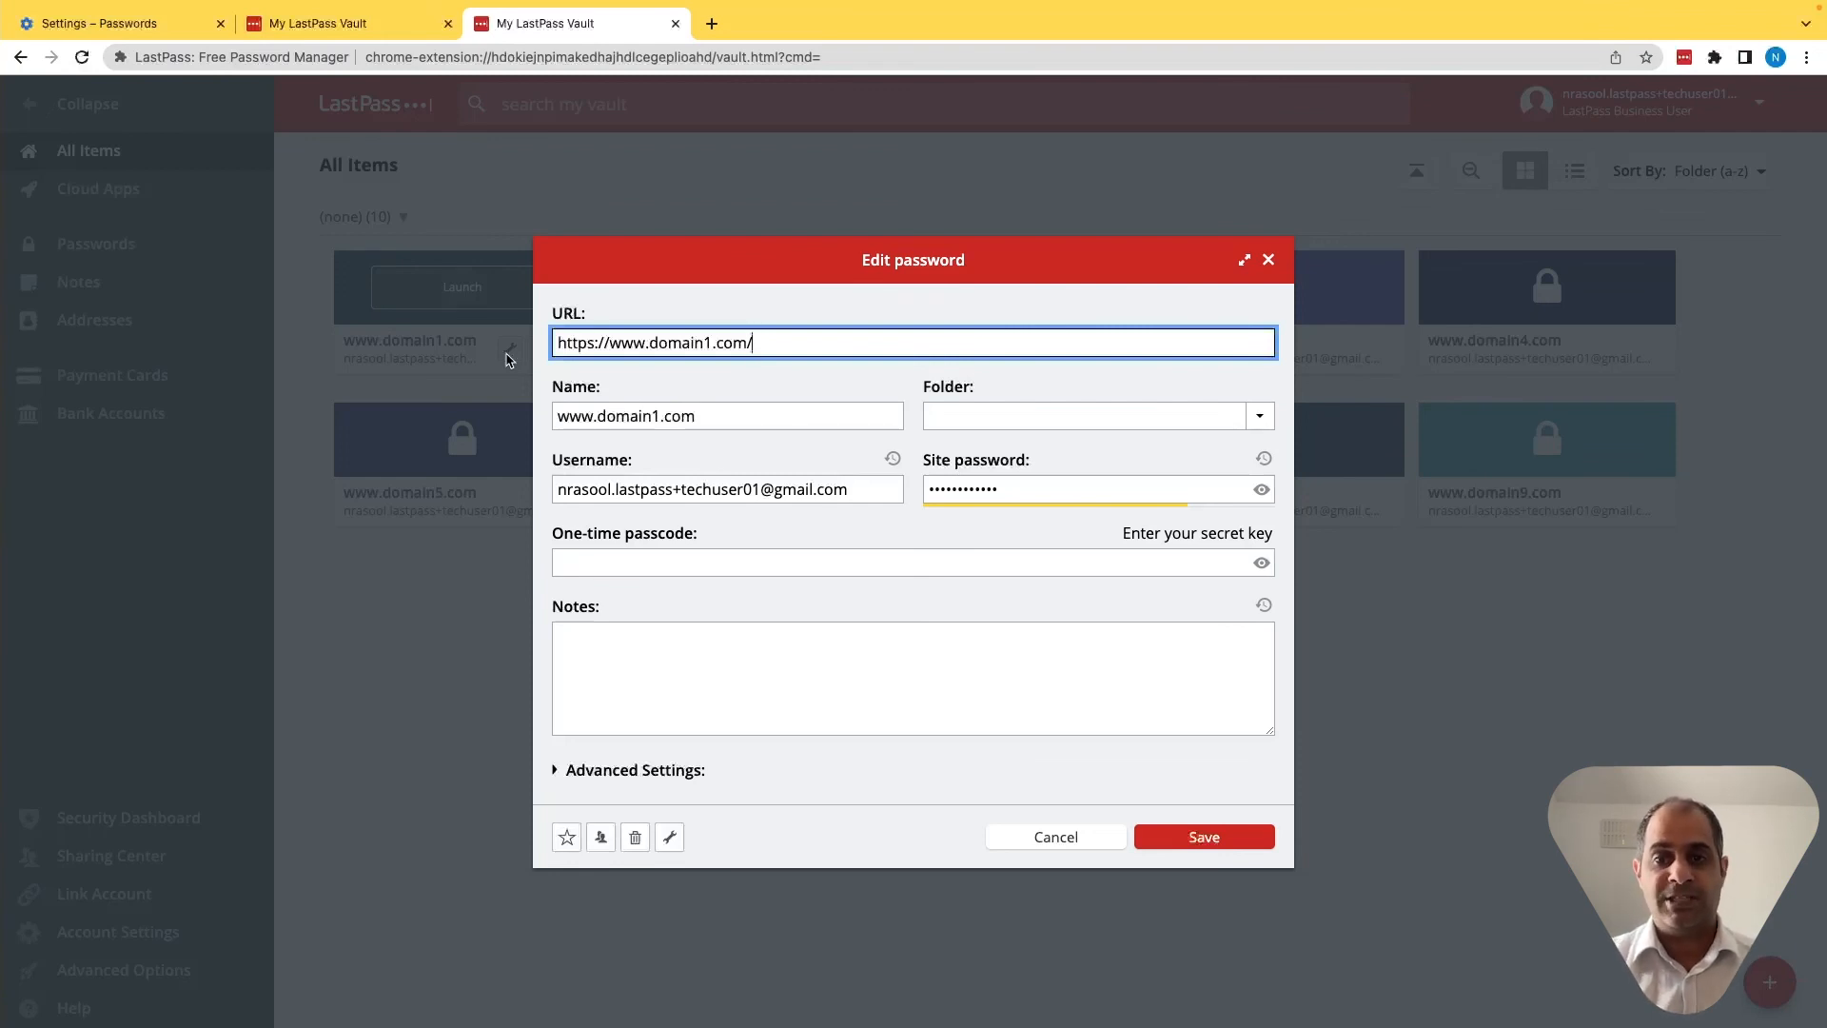
{"action": "left_click", "coordinate": [1033, 836]}
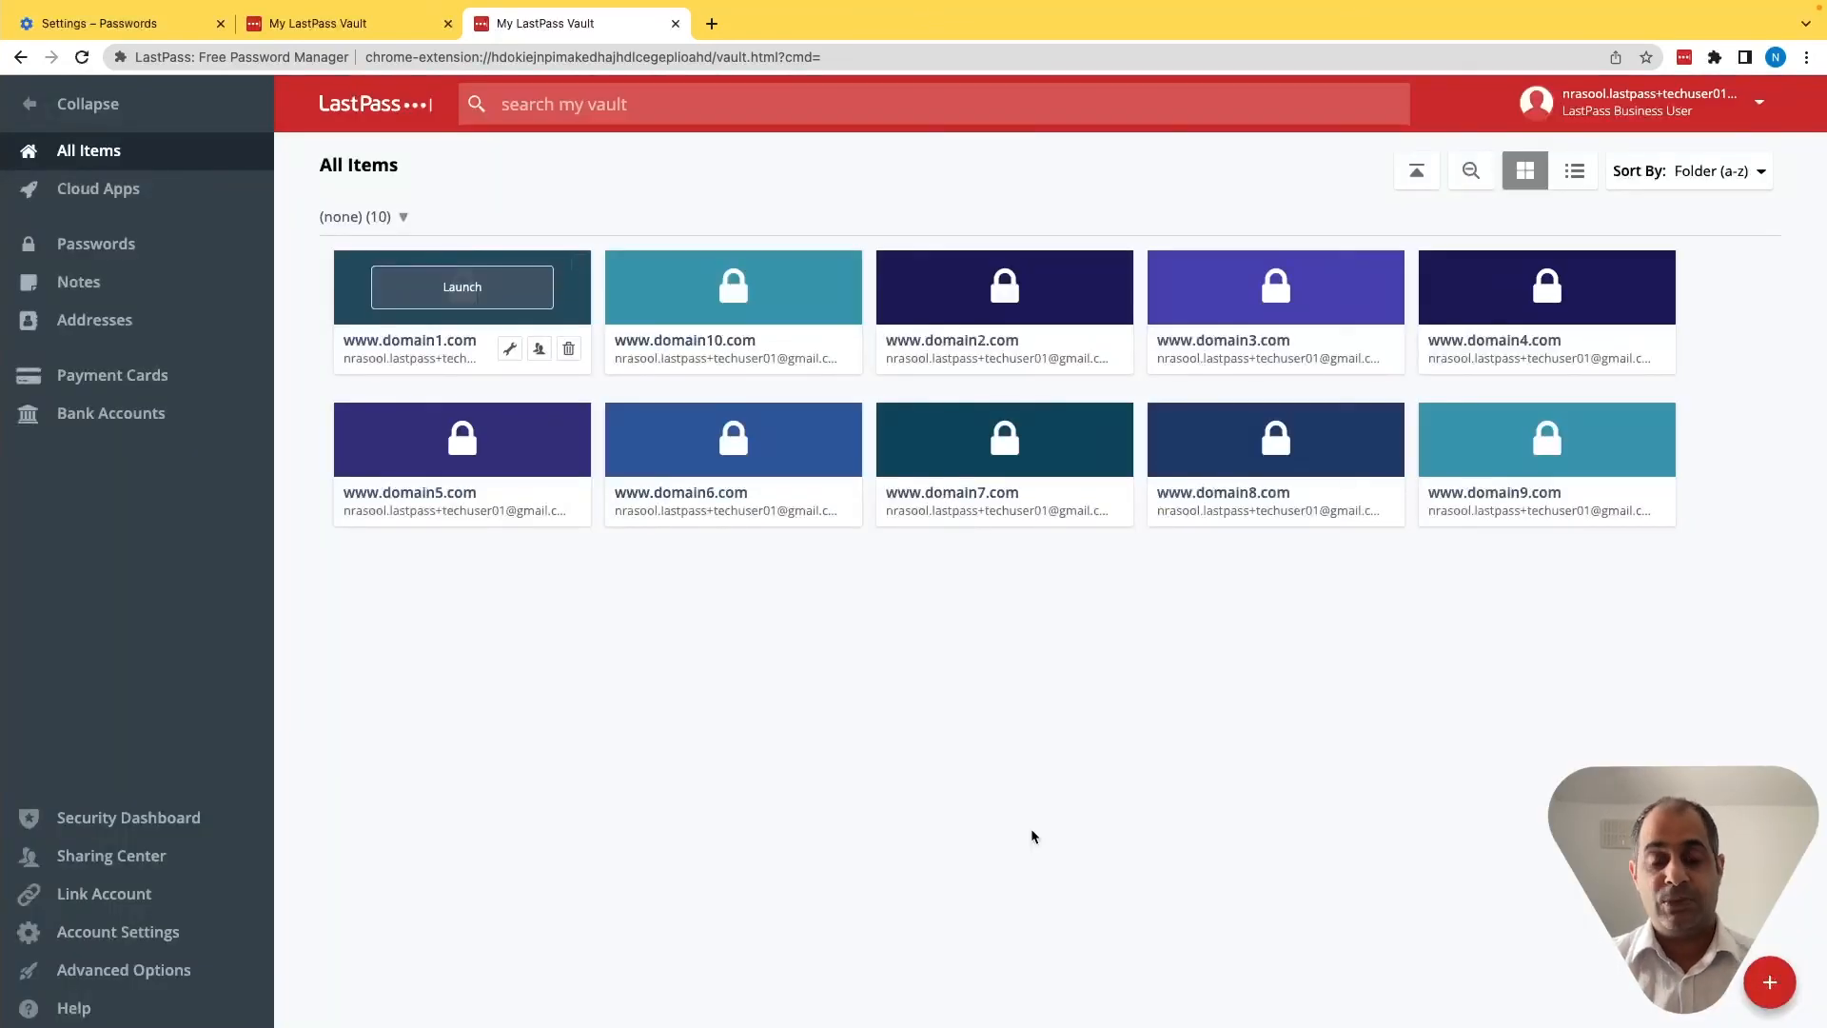